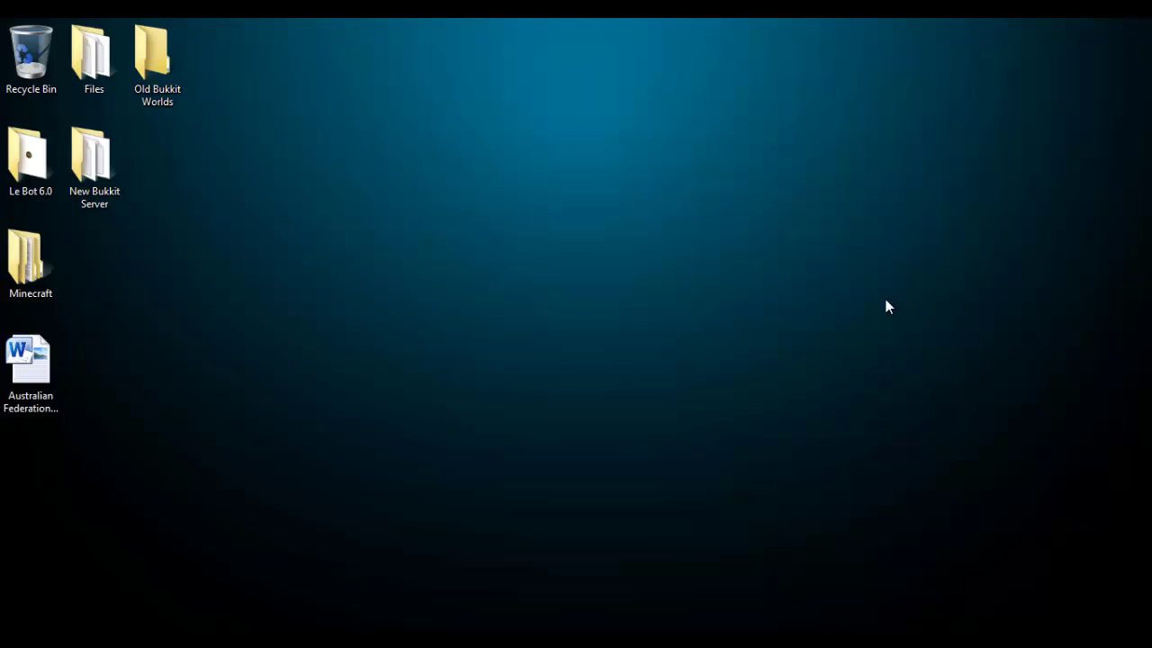
# View the contents of the New Bukkit Server folder on the desktop, and close its window
pyautogui.click(81, 175)
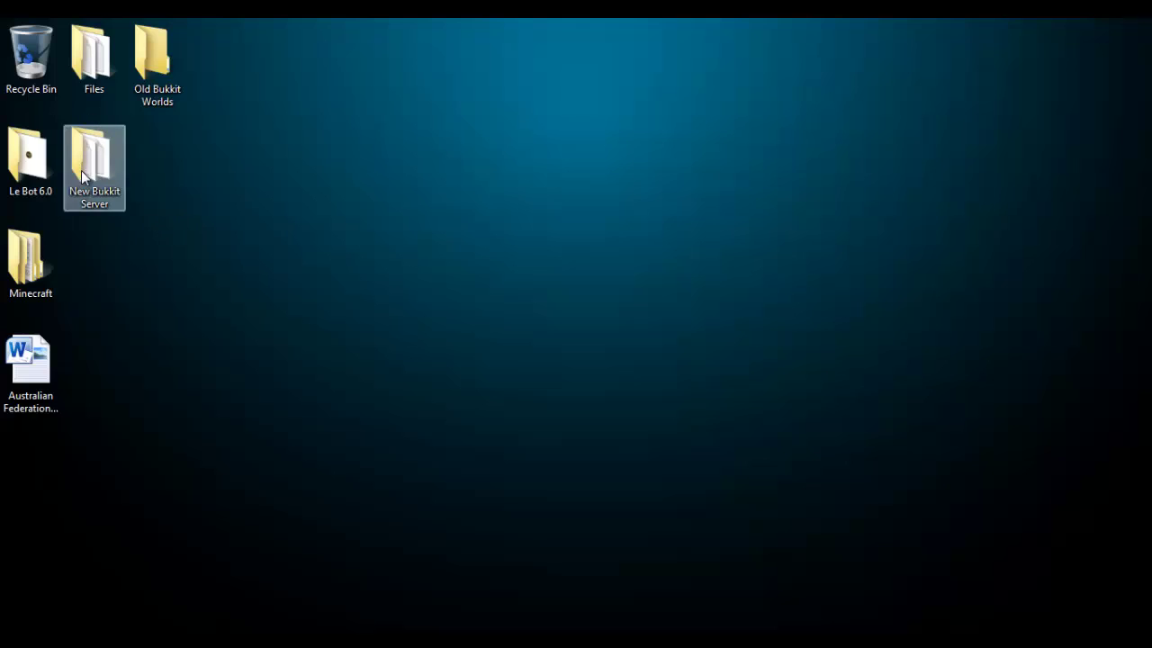
pyautogui.doubleClick(83, 175)
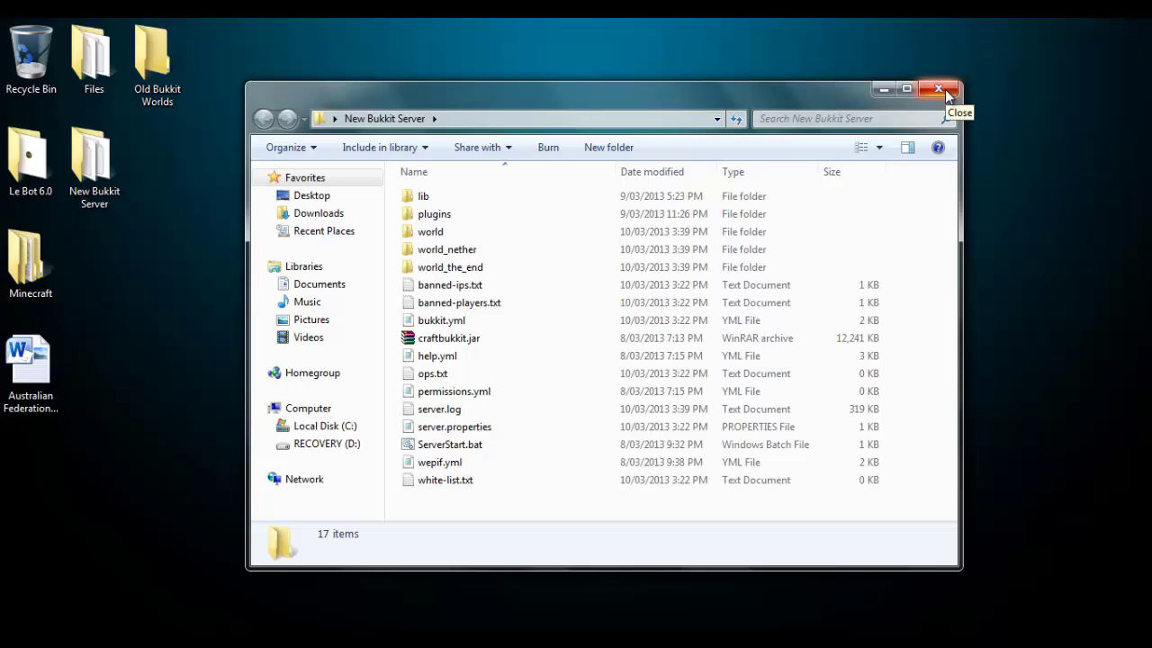
pyautogui.click(946, 89)
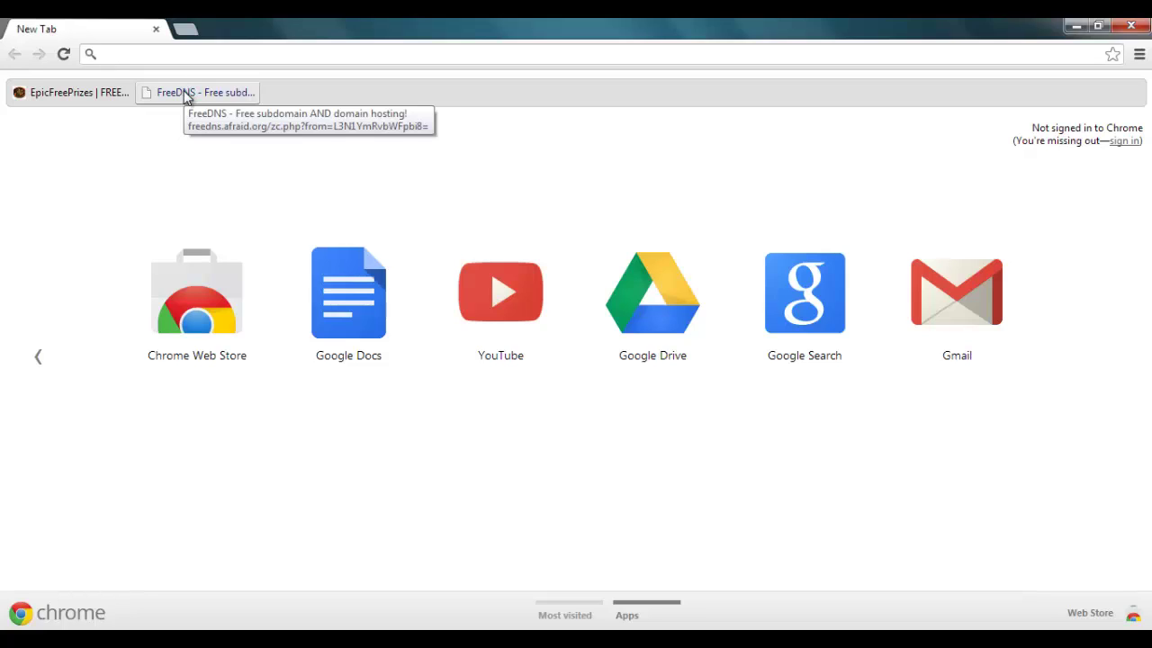
# Go to freedns.afraid.org in the web browser
pyautogui.click(170, 54)
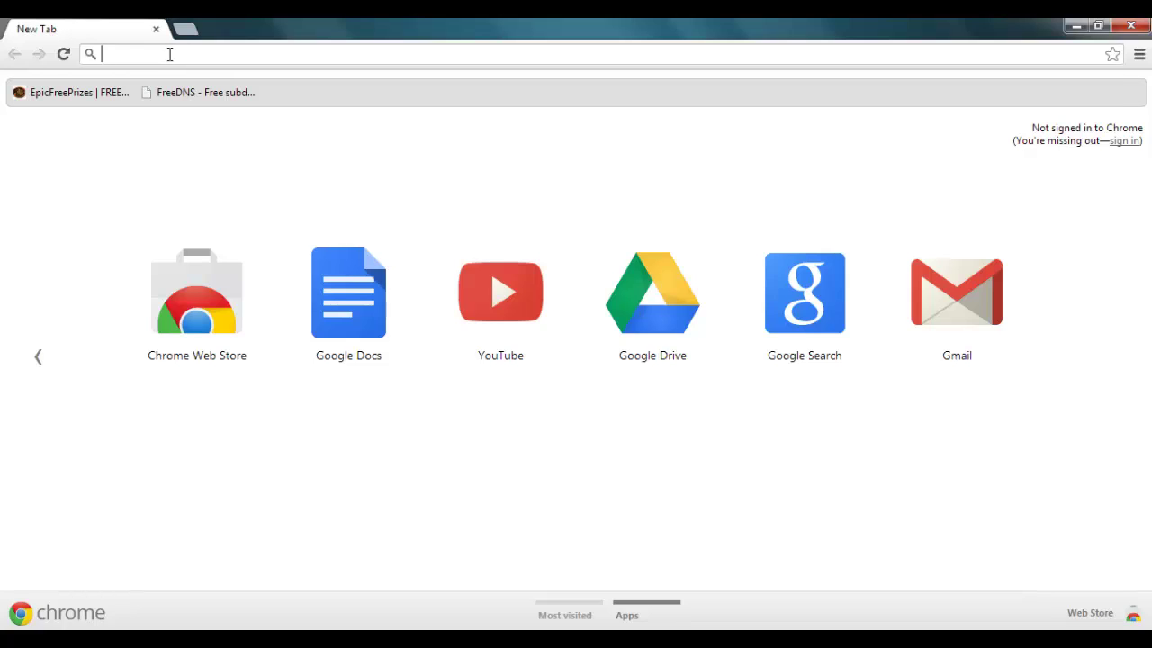
pyautogui.write('freedns.')
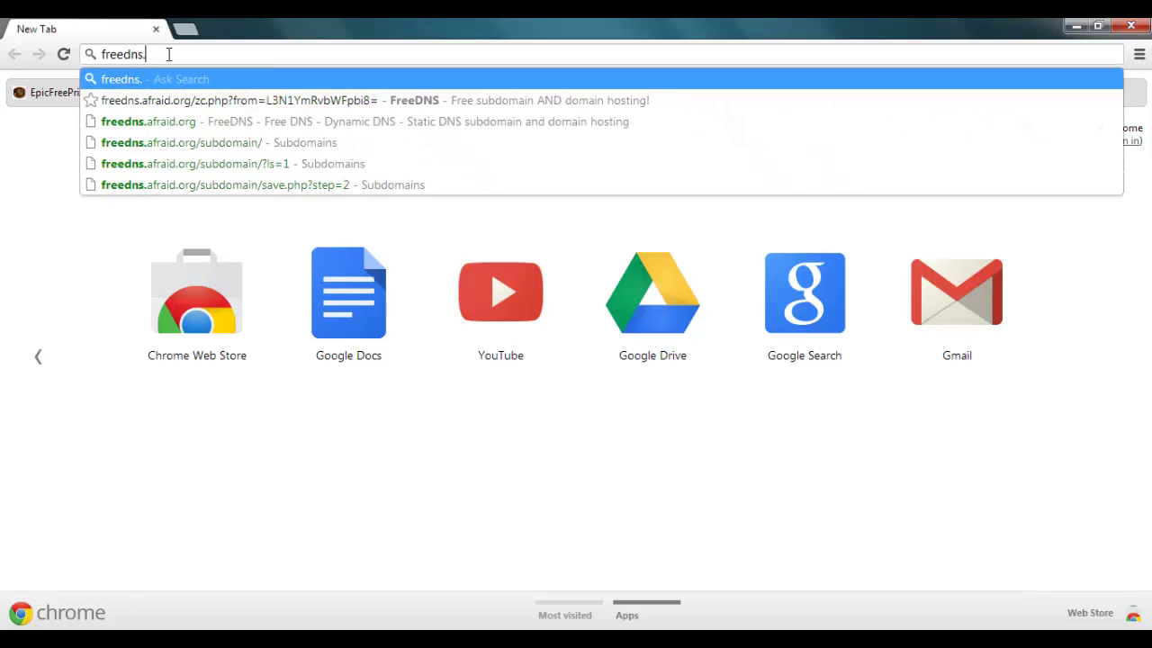
pyautogui.write('afrai')
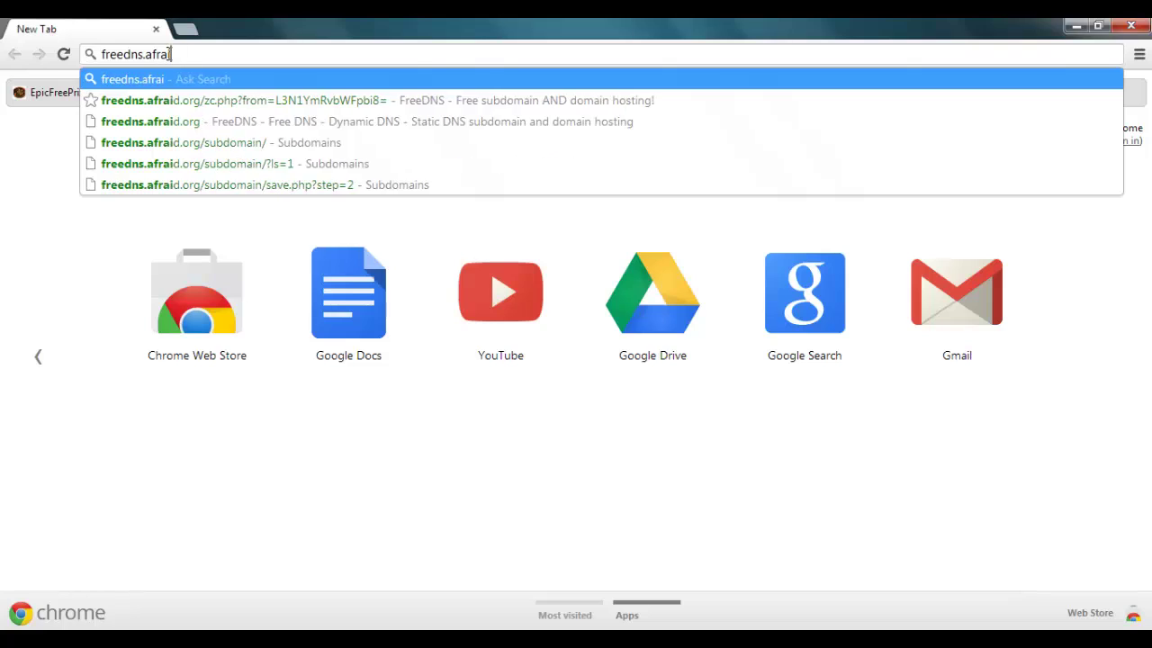
pyautogui.write('d.')
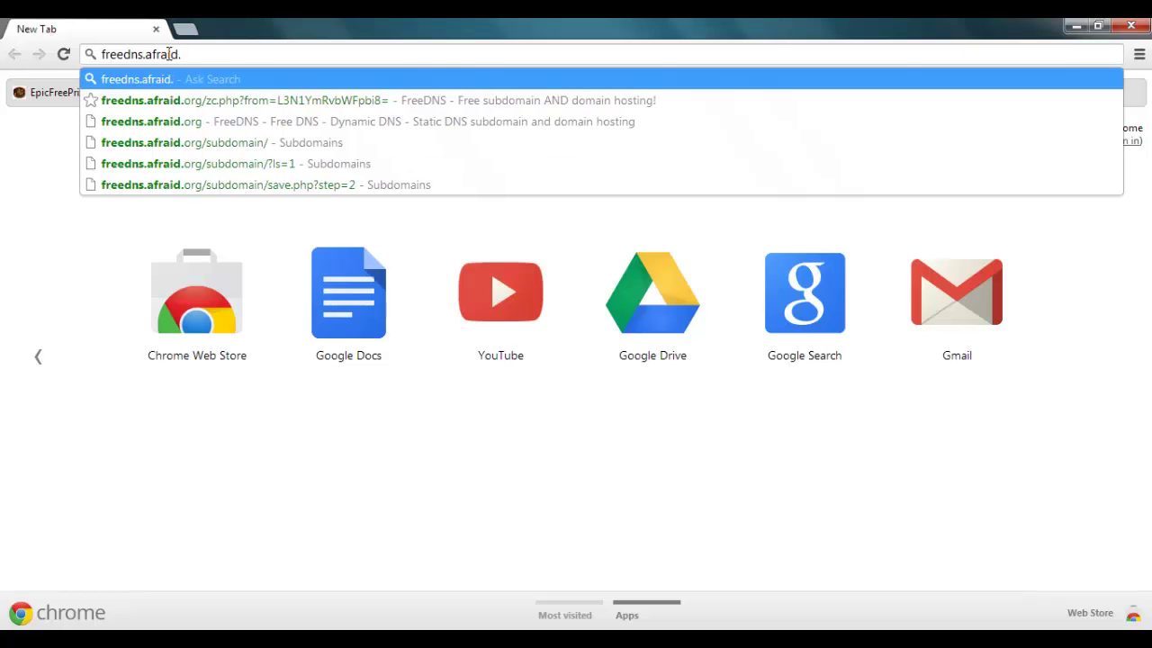
pyautogui.write('org')
pyautogui.press('Return')
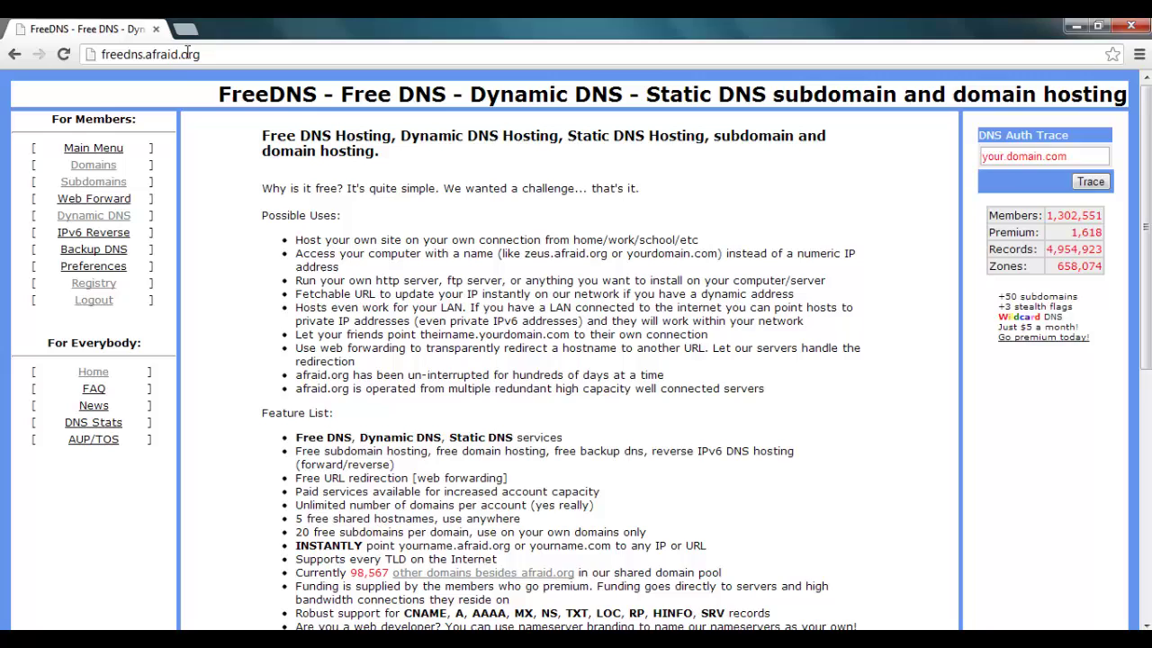
# Open the bookmarked FreeDNS page in a new tab and close the original FreeDNS tab
pyautogui.click(185, 29)
pyautogui.click(203, 95)
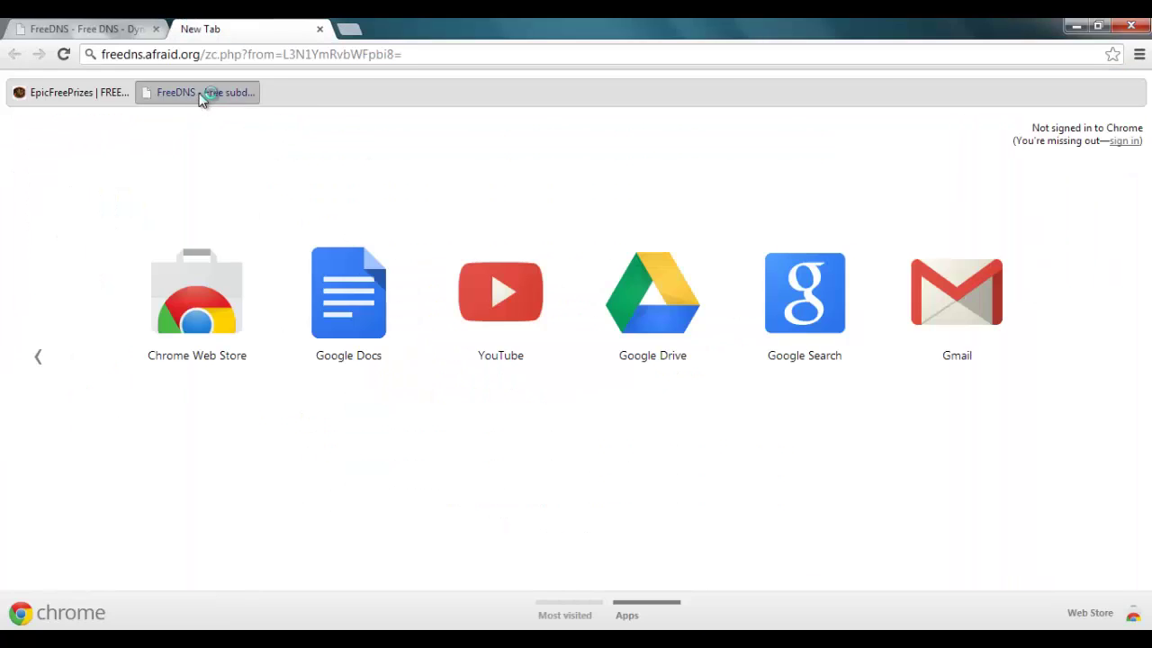
pyautogui.click(155, 29)
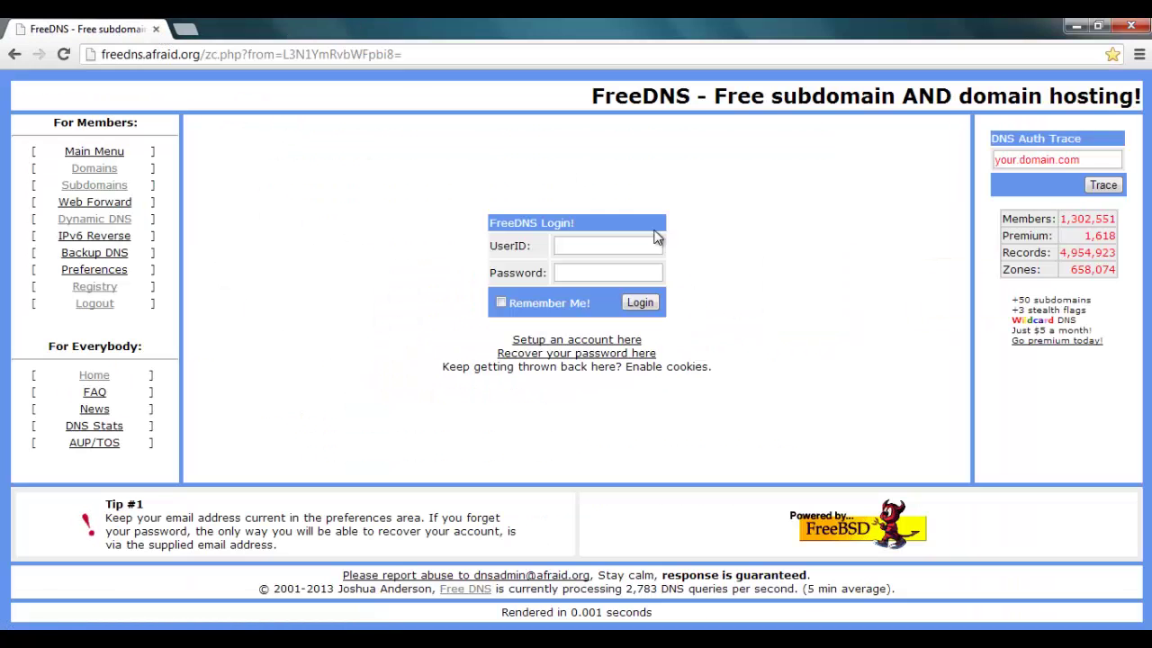
# Log in to FreeDNS by entering the account's user ID and password
pyautogui.click(594, 247)
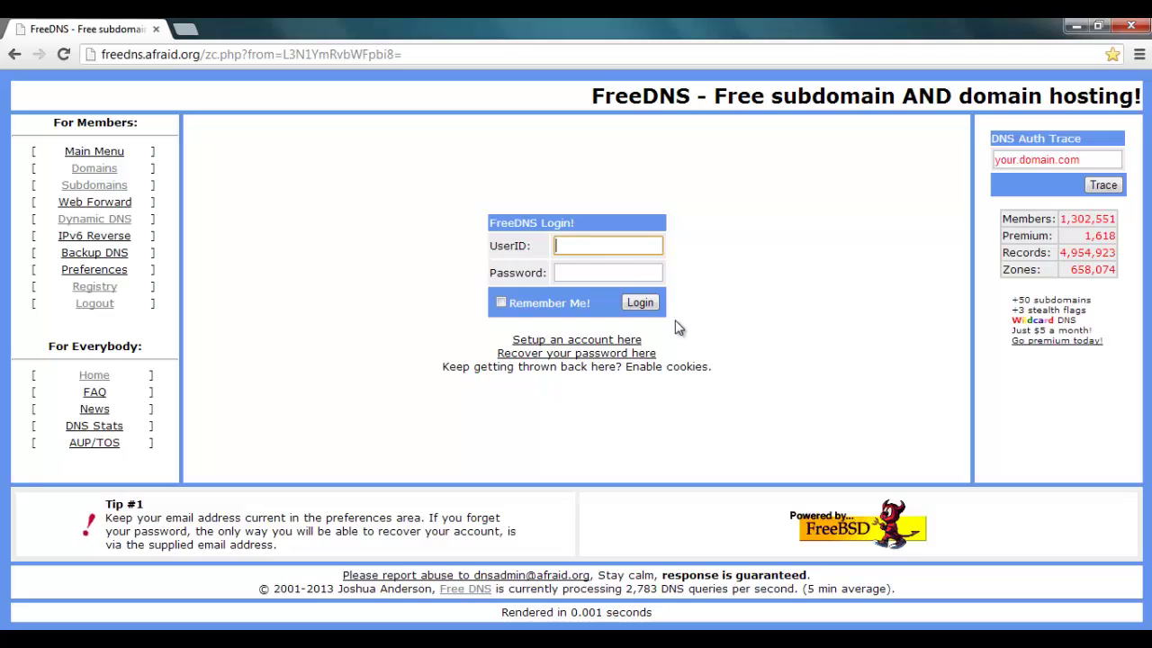
pyautogui.write('T')
pyautogui.click(578, 273)
pyautogui.click(579, 274)
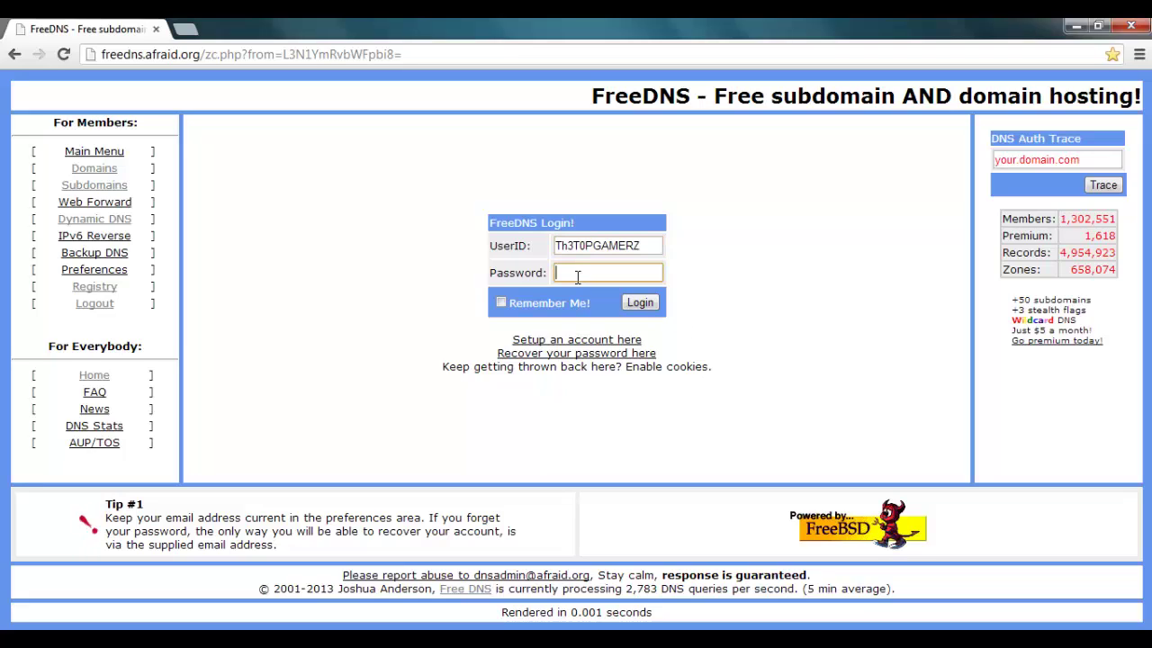
pyautogui.write('••••••••')
pyautogui.click(637, 305)
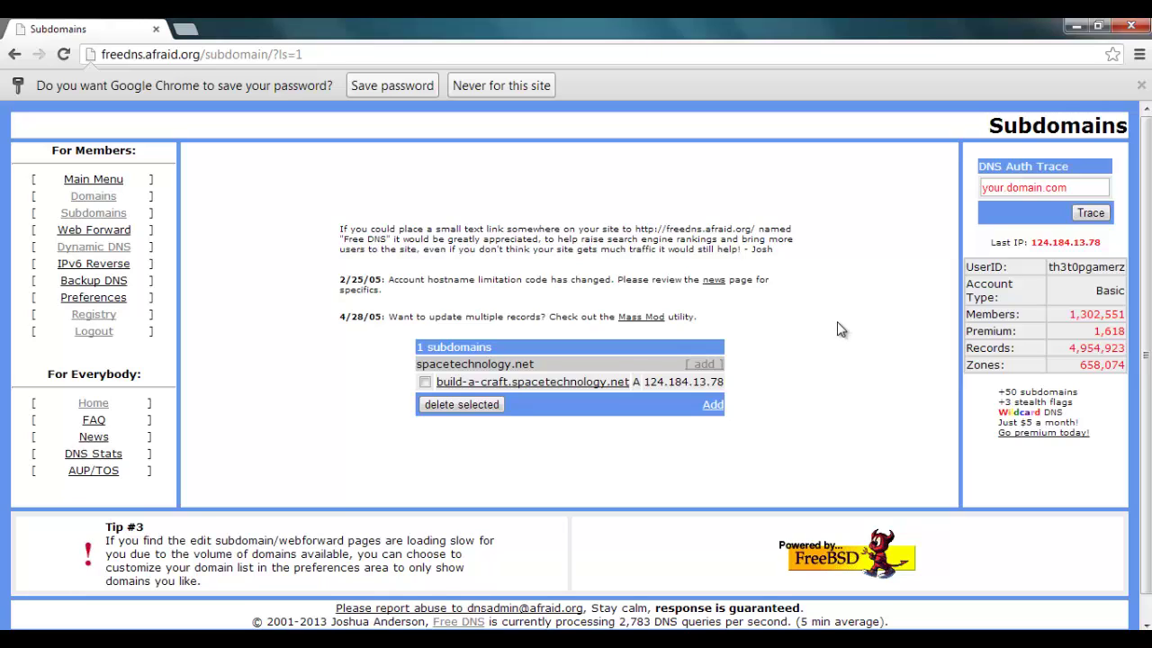
# Highlight the account's last IP address and open the form for a new subdomain to check its destination address
pyautogui.moveTo(1034, 243); pyautogui.dragTo(1104, 241)
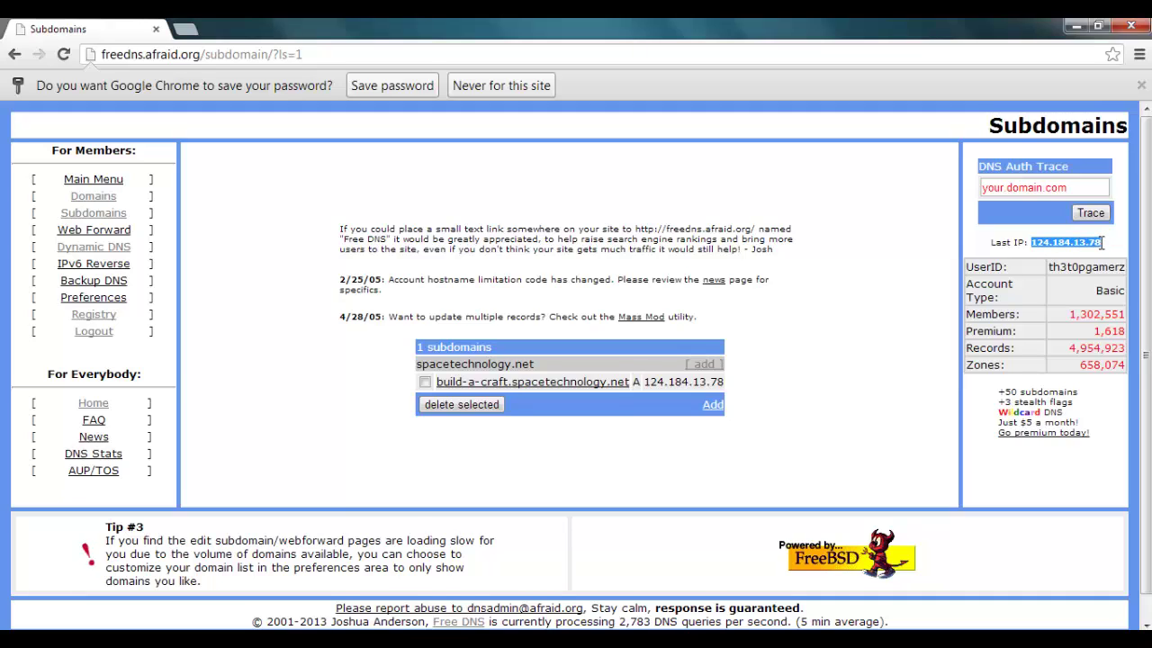
pyautogui.click(903, 356)
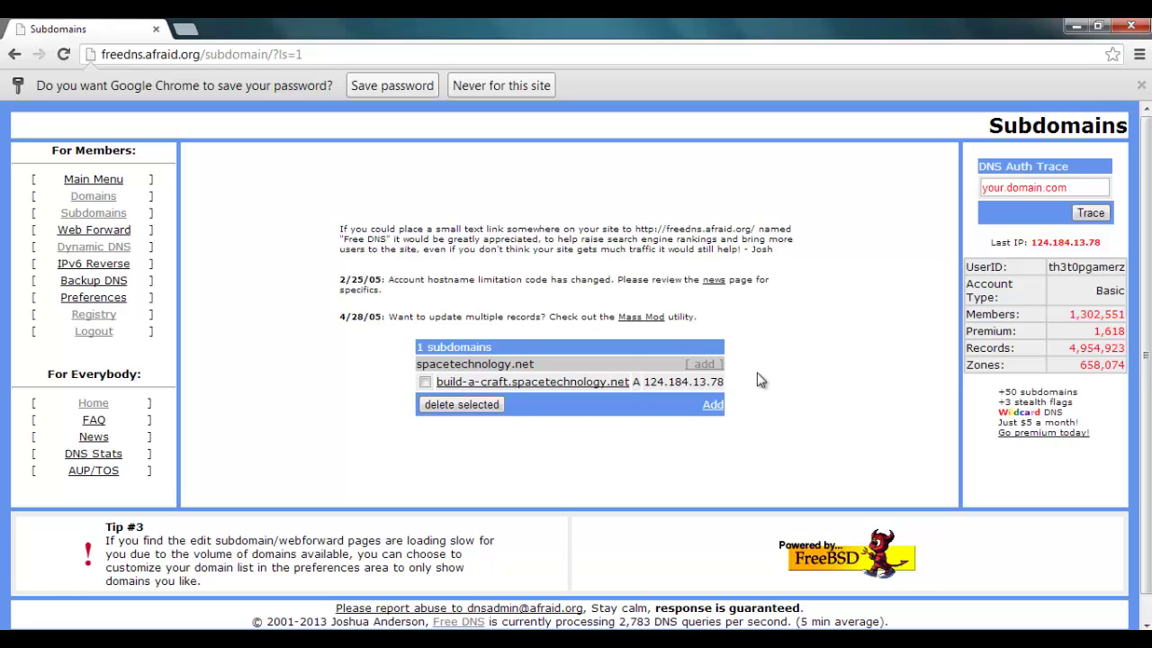
pyautogui.click(712, 406)
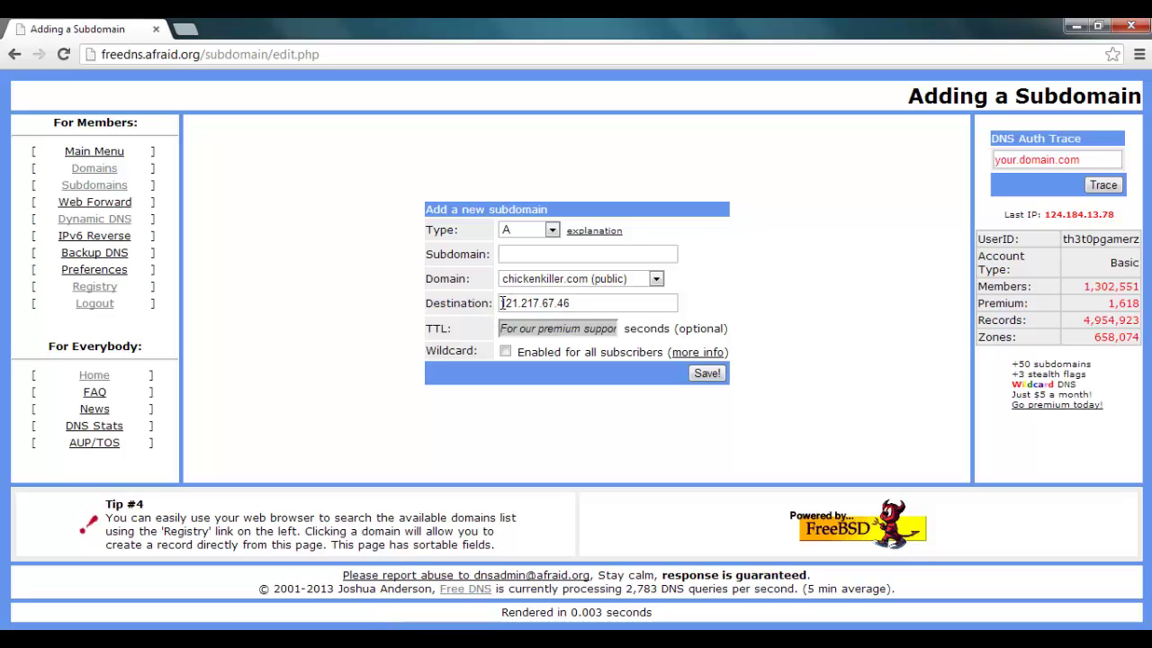
pyautogui.moveTo(502, 303); pyautogui.dragTo(601, 311)
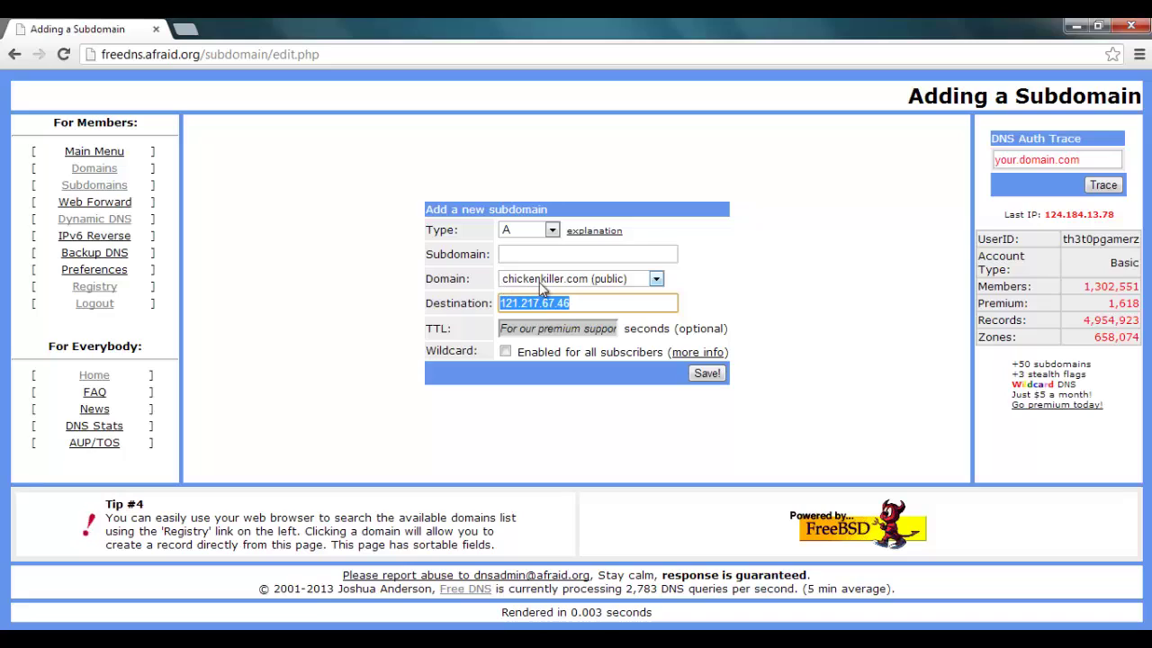
# Browse the Shared Domain Registry and choose spacetechnology.net as the domain for the new subdomain
pyautogui.click(657, 280)
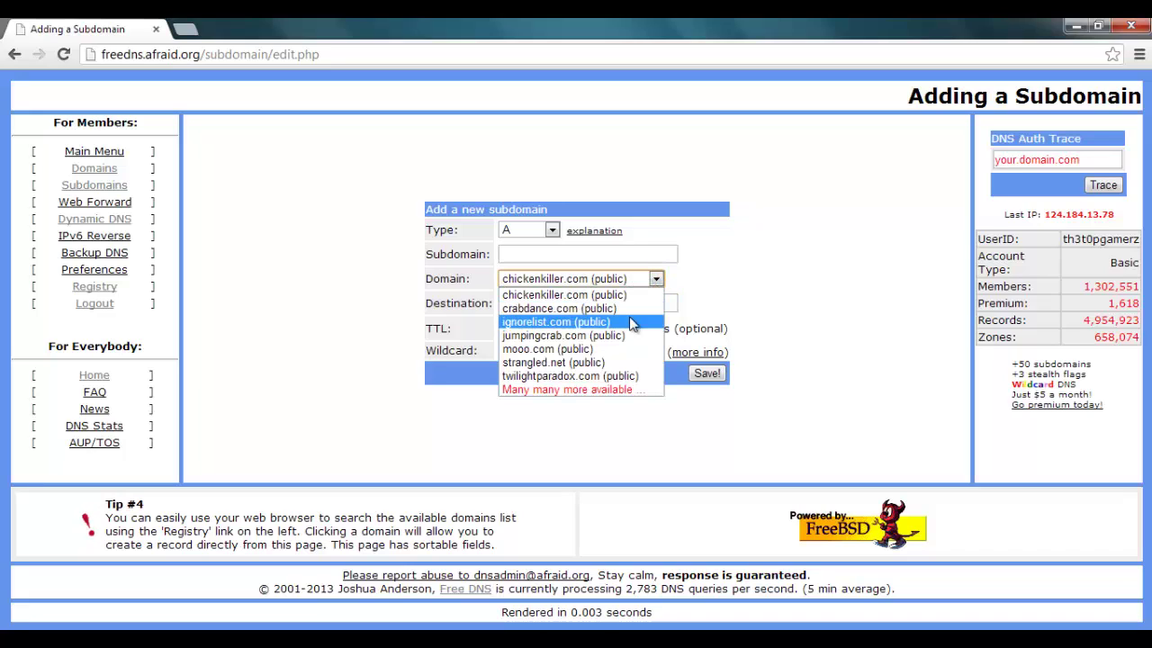
pyautogui.click(568, 388)
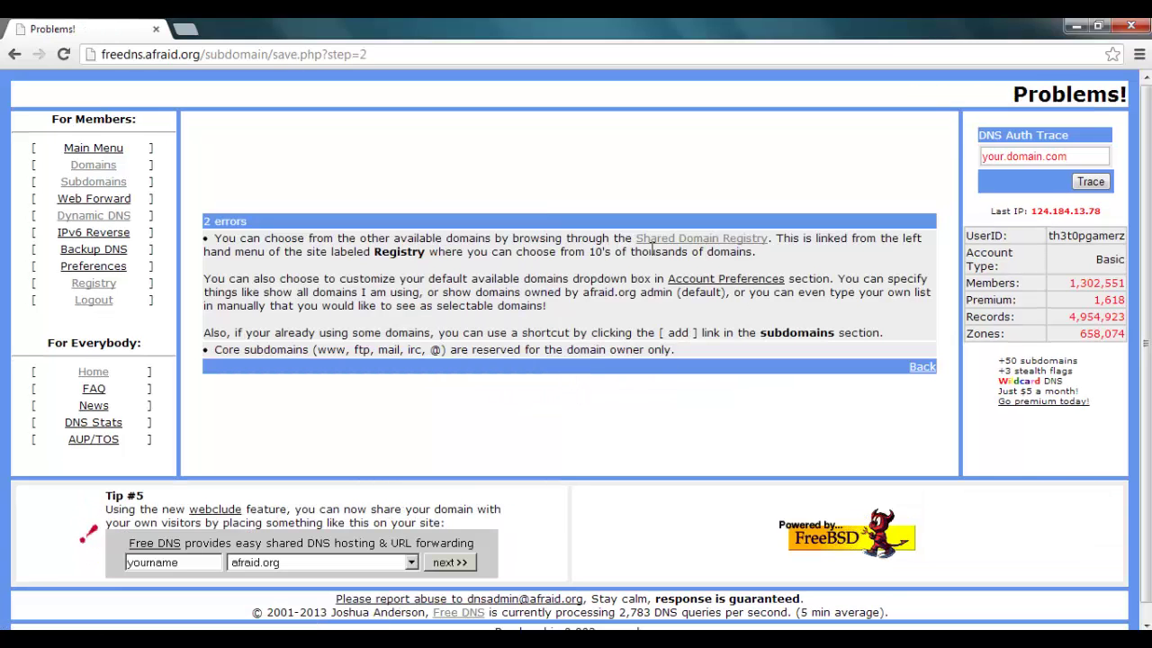
pyautogui.click(707, 239)
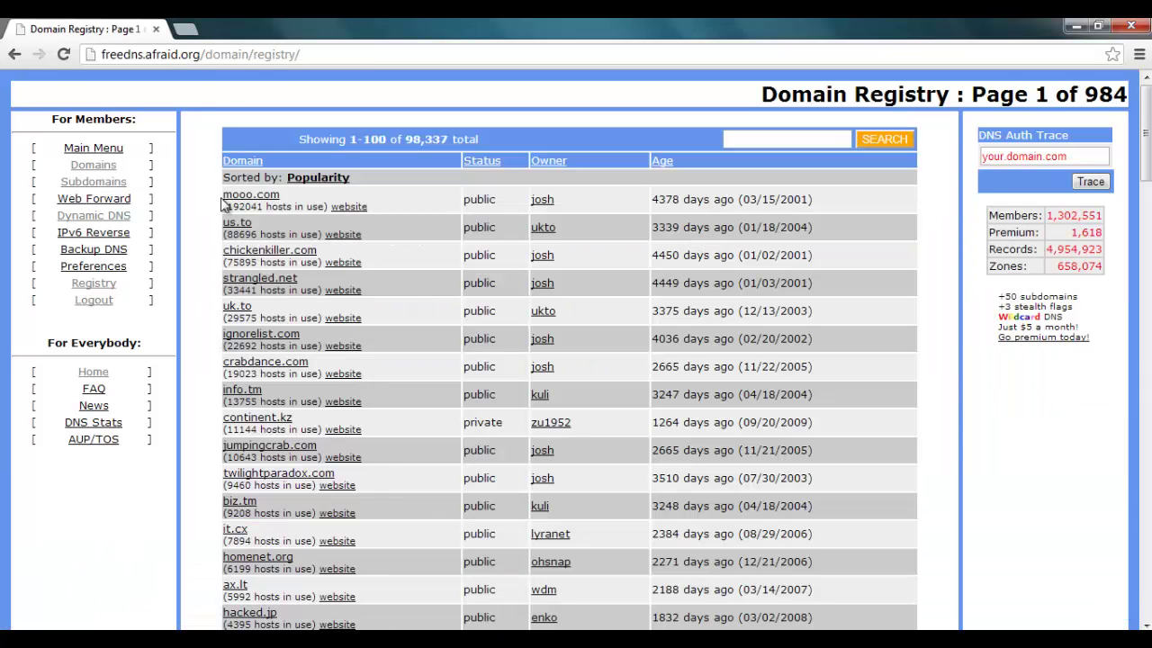
pyautogui.scroll(-5, 231, 416)
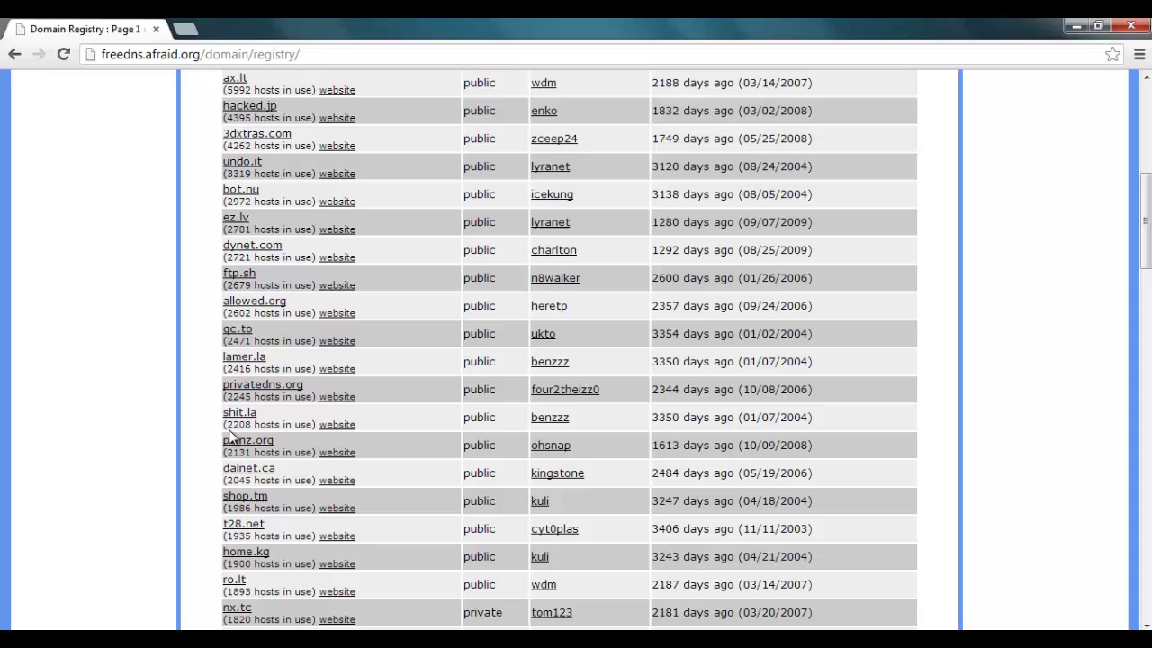
pyautogui.scroll(-6, 231, 436)
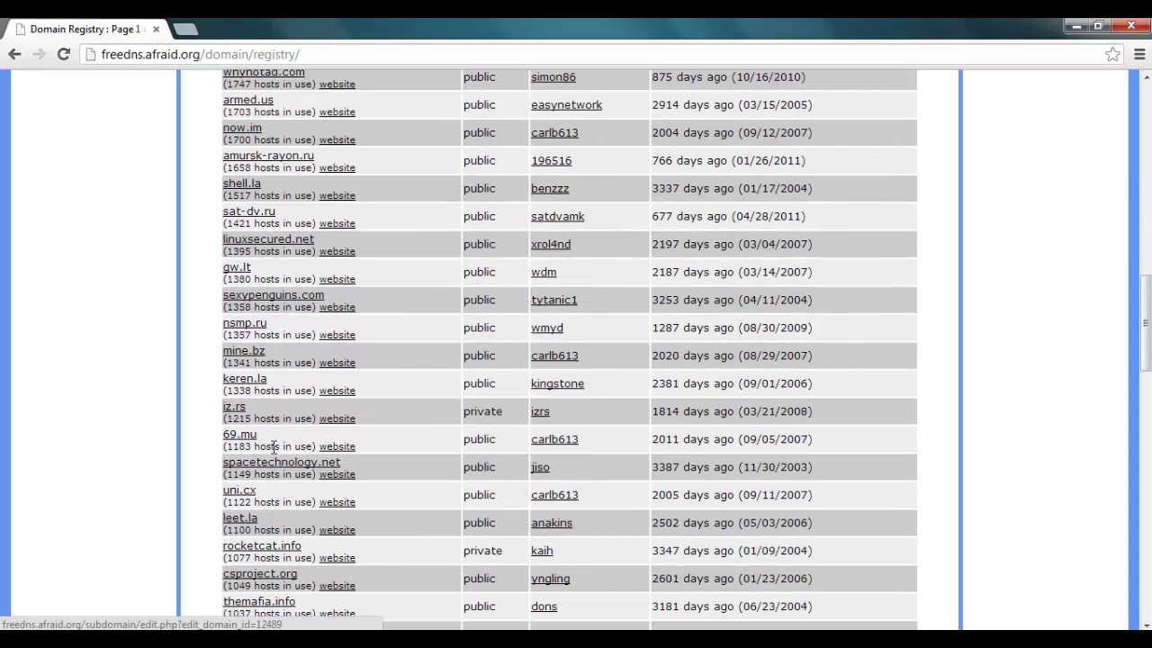
pyautogui.click(261, 464)
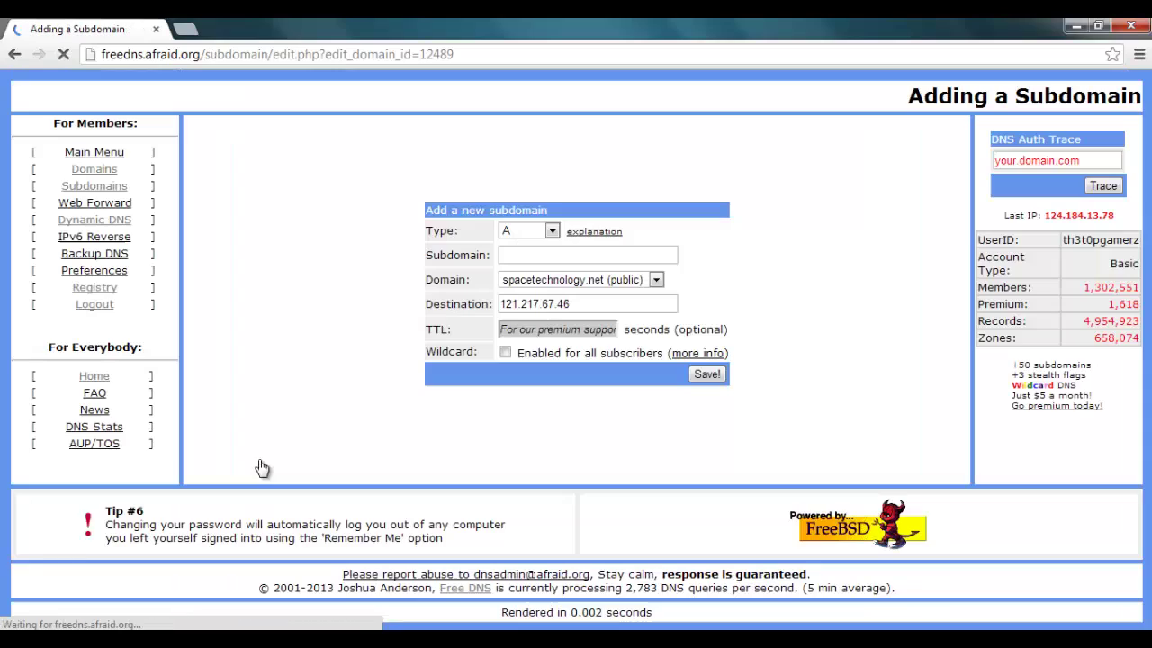
# Name the new subdomain minecraft-bukkit-tutorial and save it
pyautogui.click(567, 254)
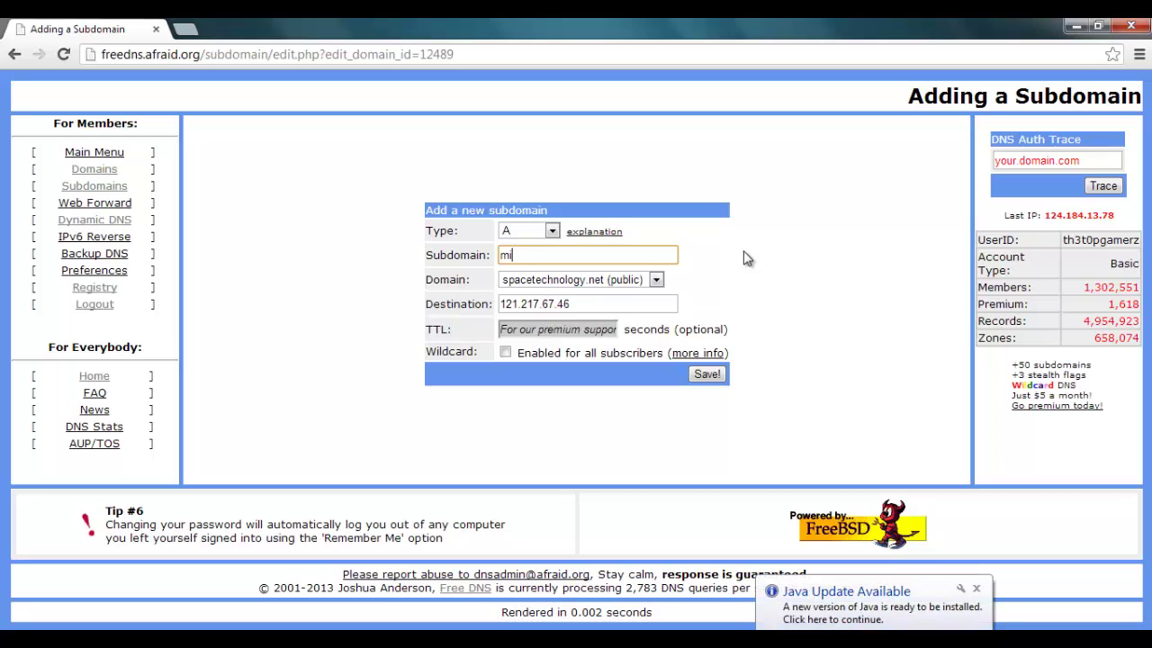
pyautogui.write('minecraft')
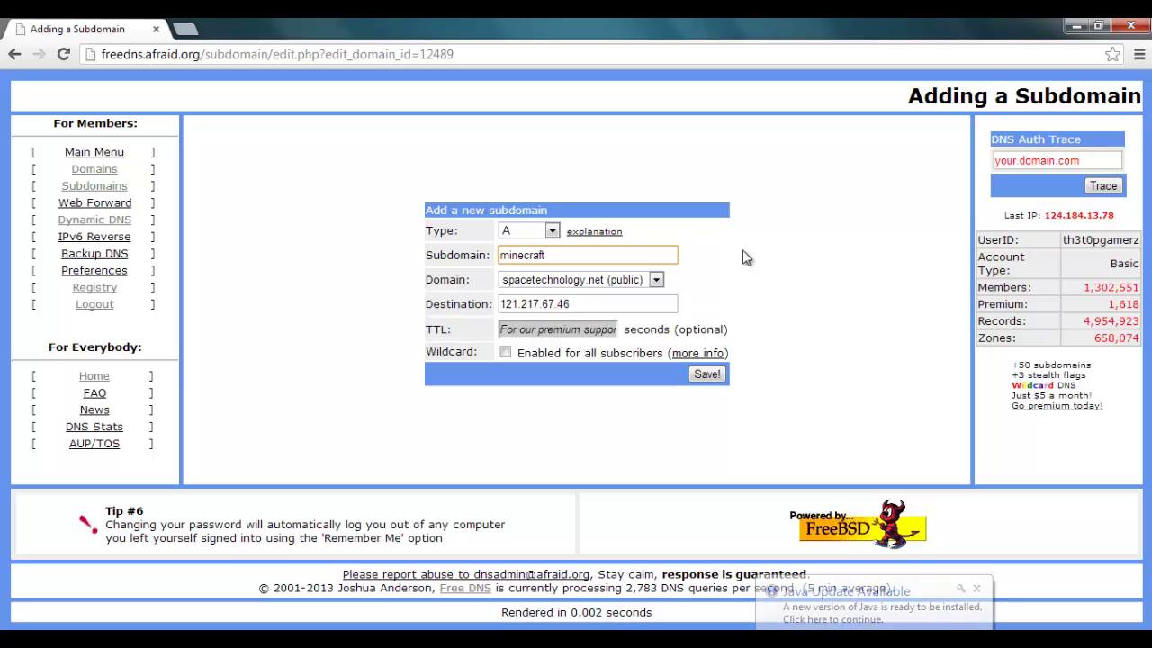
pyautogui.write('-bu')
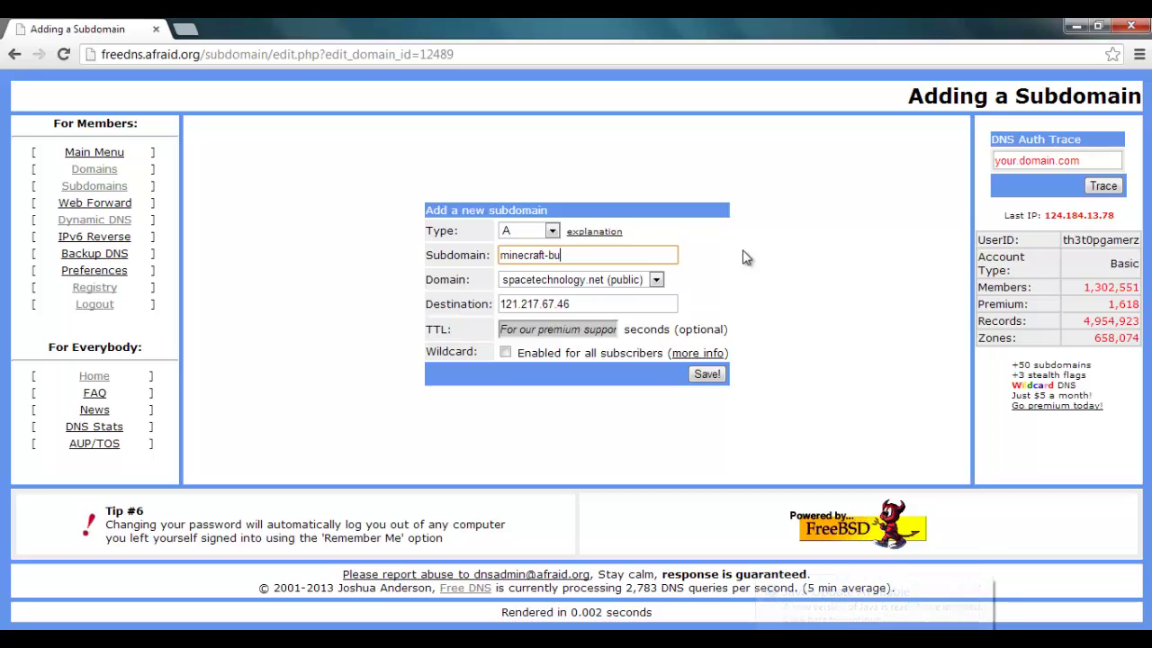
pyautogui.write('kkit-tutorial')
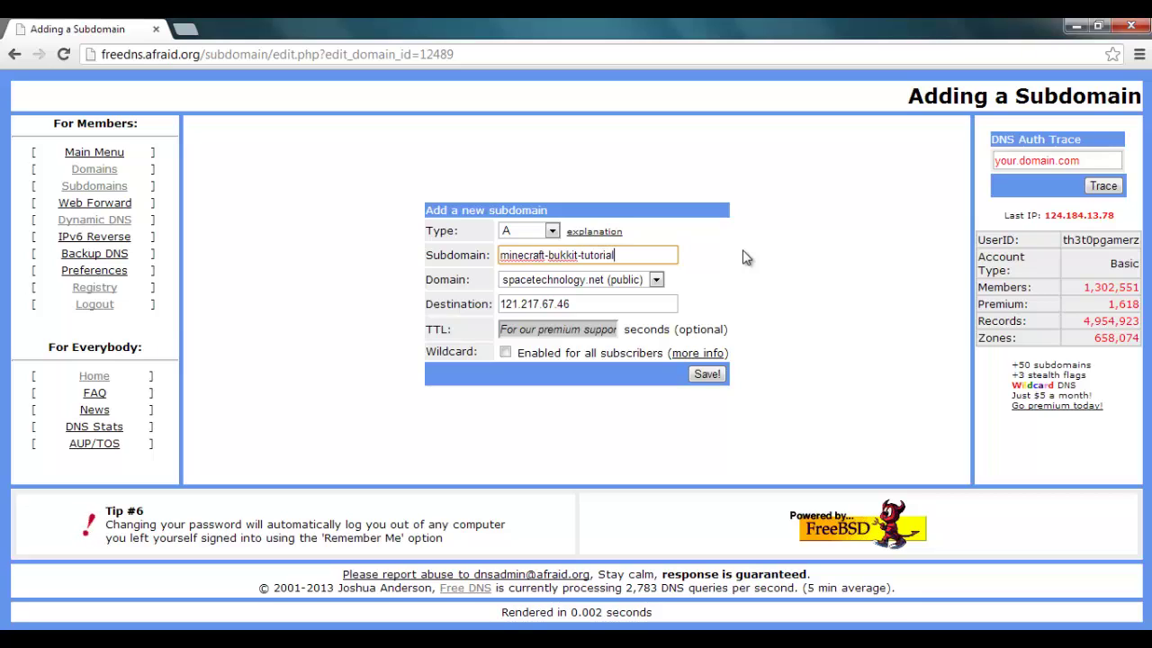
pyautogui.click(711, 378)
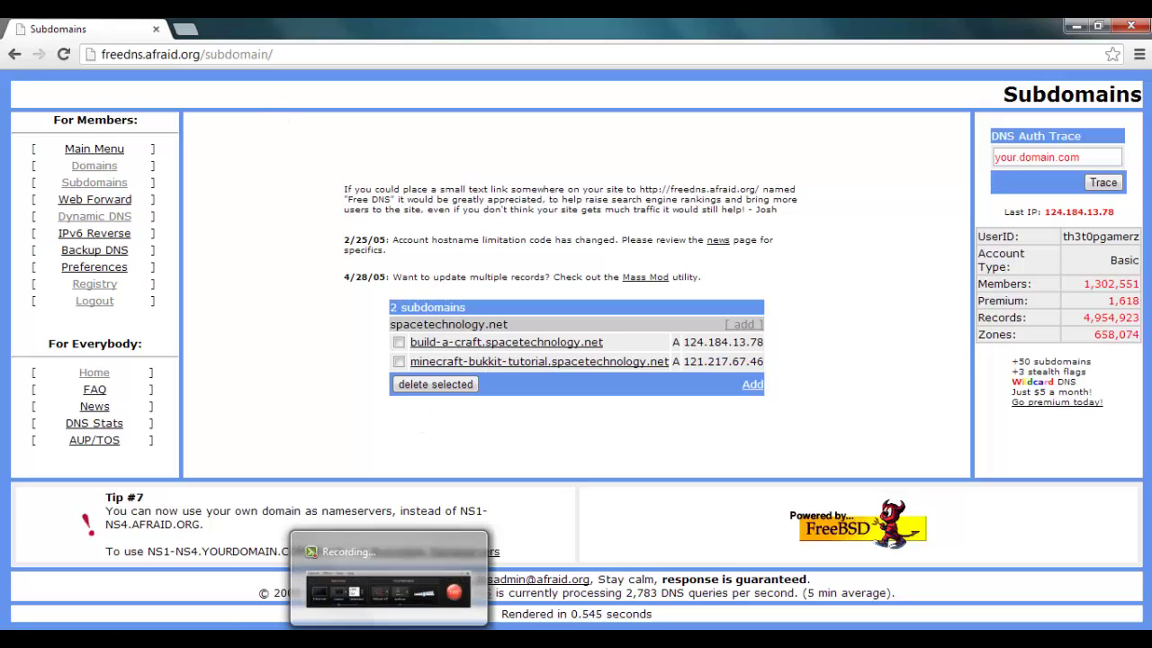
pyautogui.click(389, 644)
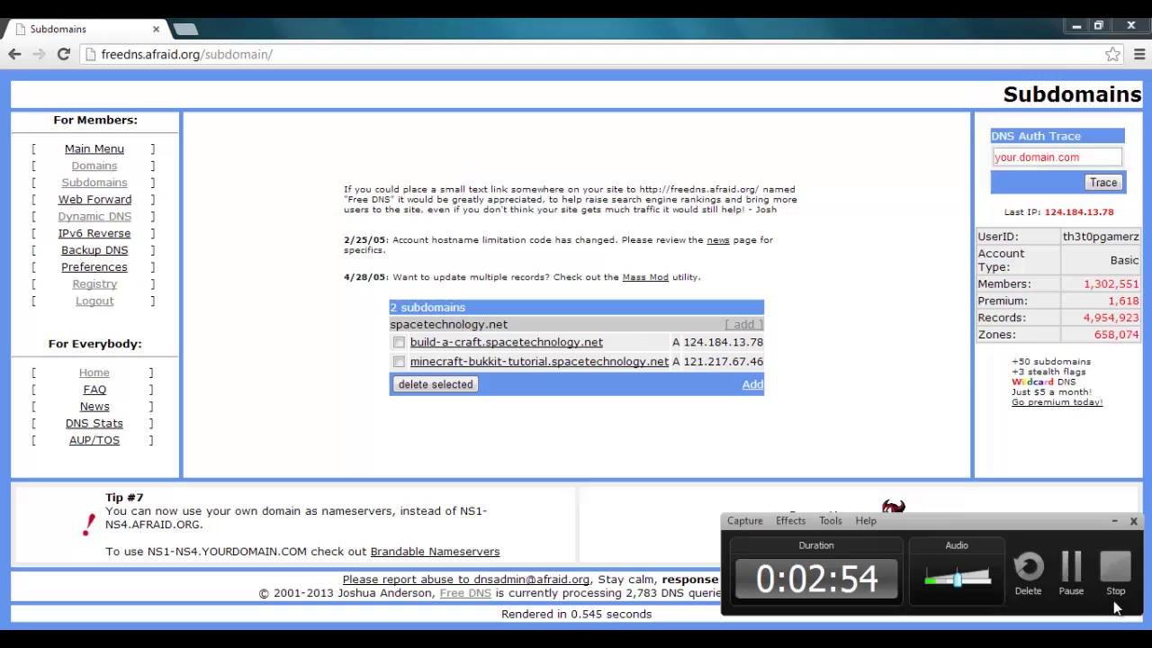
pyautogui.click(1071, 572)
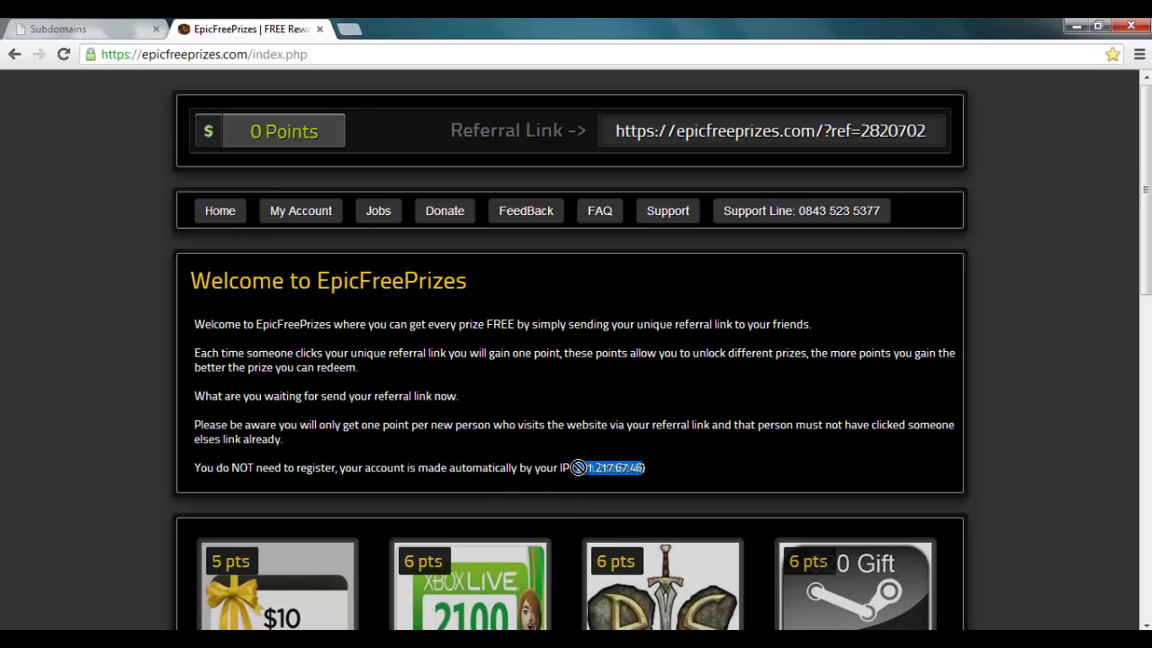
# Clear the IP address selection on the EpicFreePrizes page and close that page
pyautogui.click(738, 464)
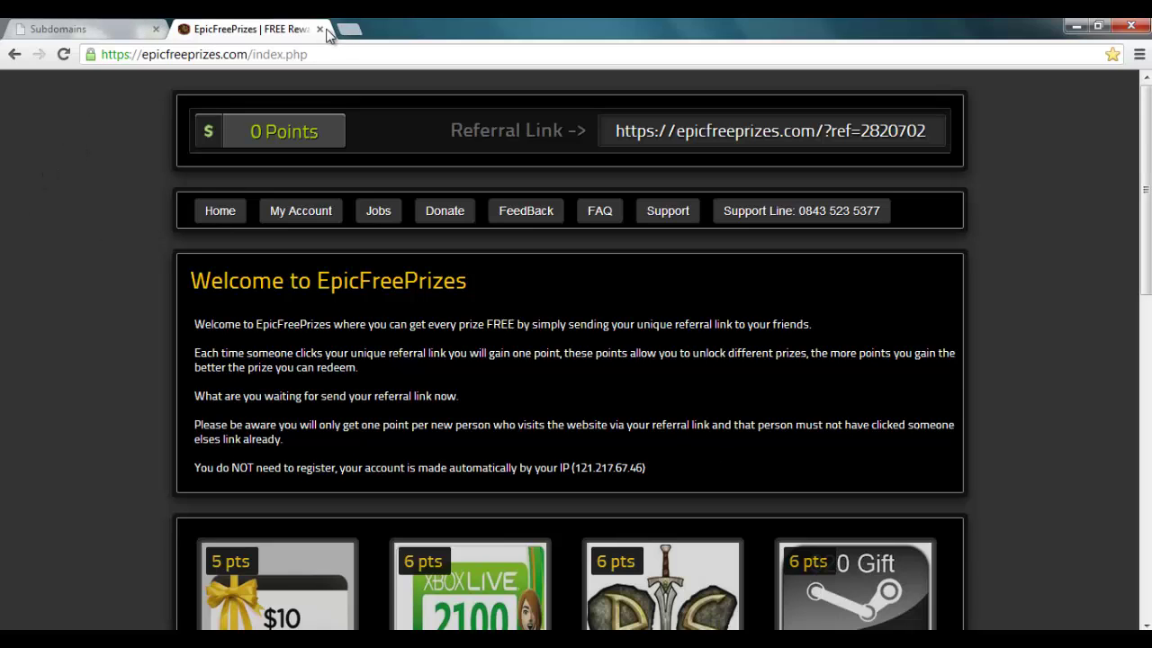
pyautogui.click(321, 30)
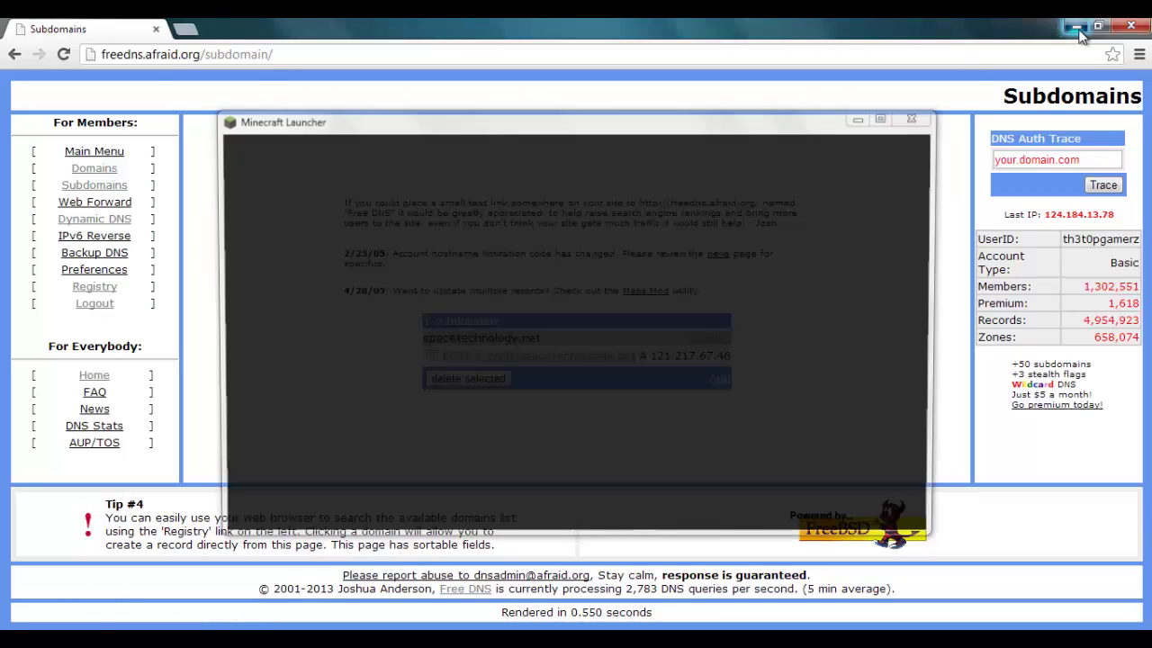
# Open server.properties from the New Bukkit Server folder in Notepad, dock it on one half of the desktop, and minimize the folder window
pyautogui.click(1077, 29)
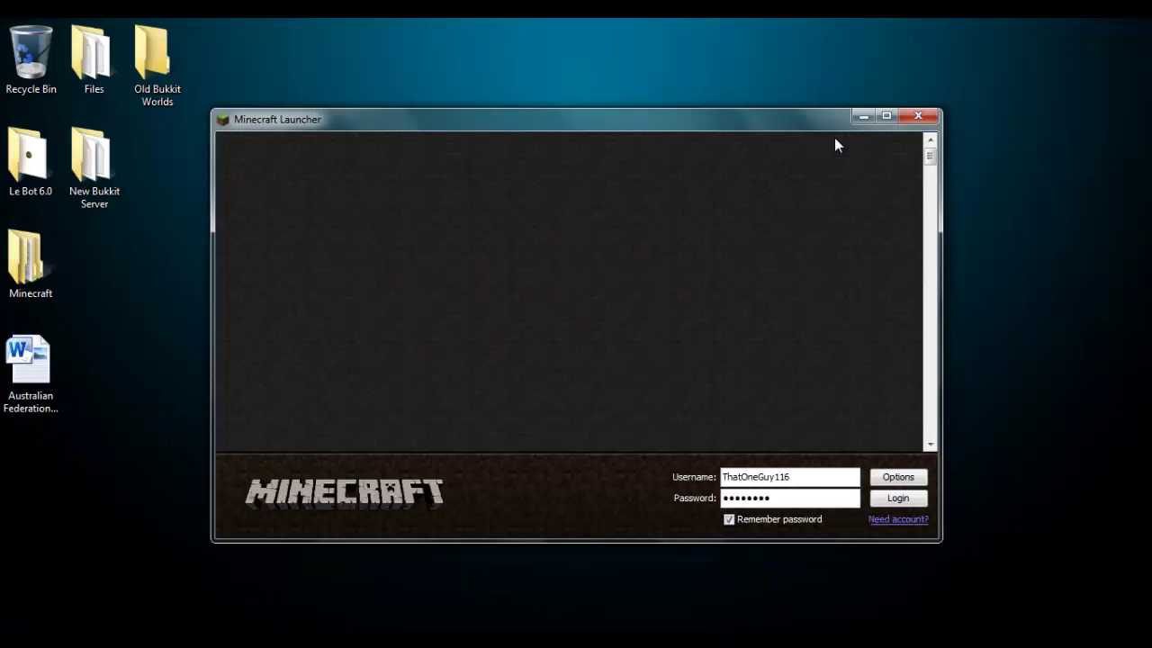
pyautogui.doubleClick(95, 162)
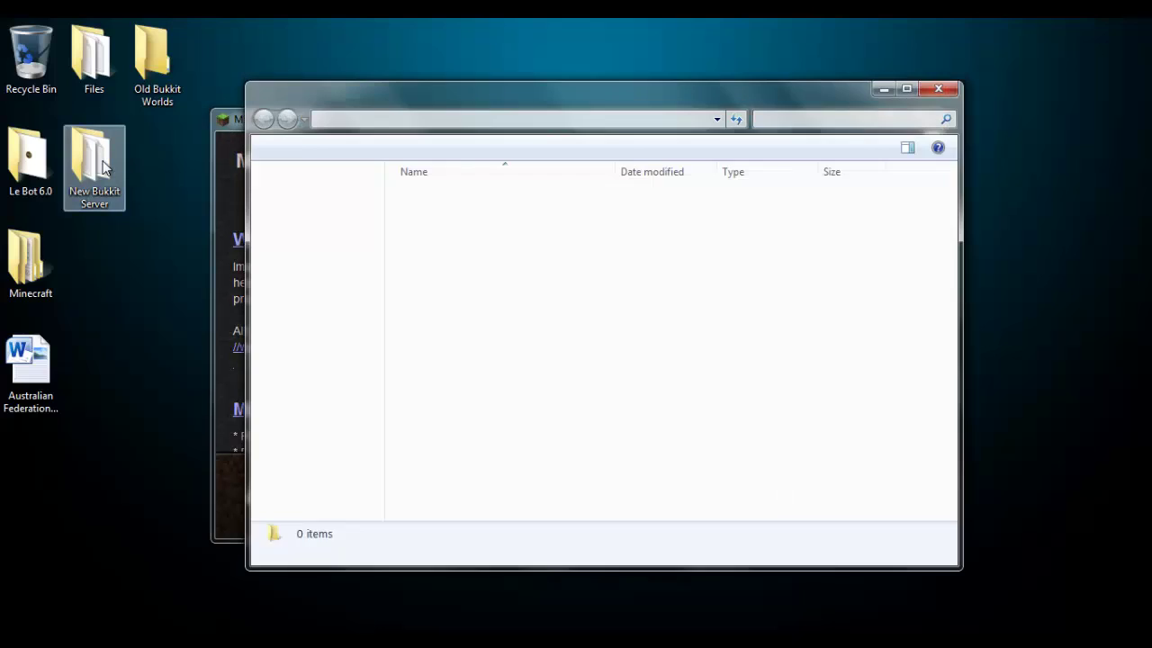
pyautogui.doubleClick(410, 432)
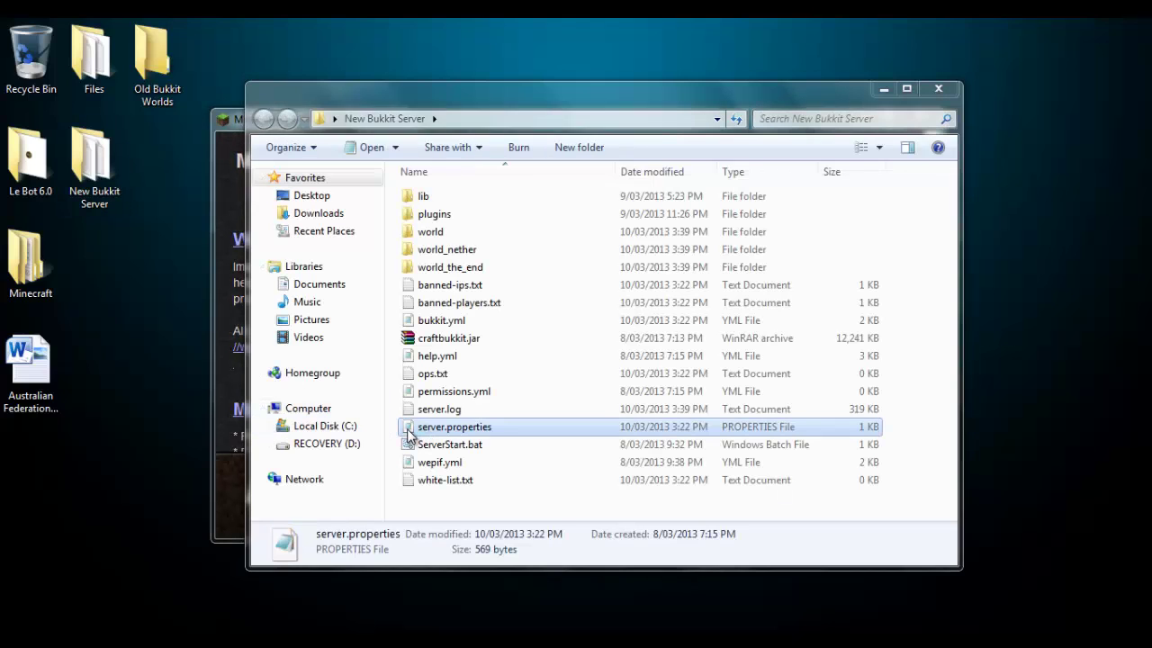
pyautogui.moveTo(520, 123); pyautogui.dragTo(2, 99)
pyautogui.click(884, 89)
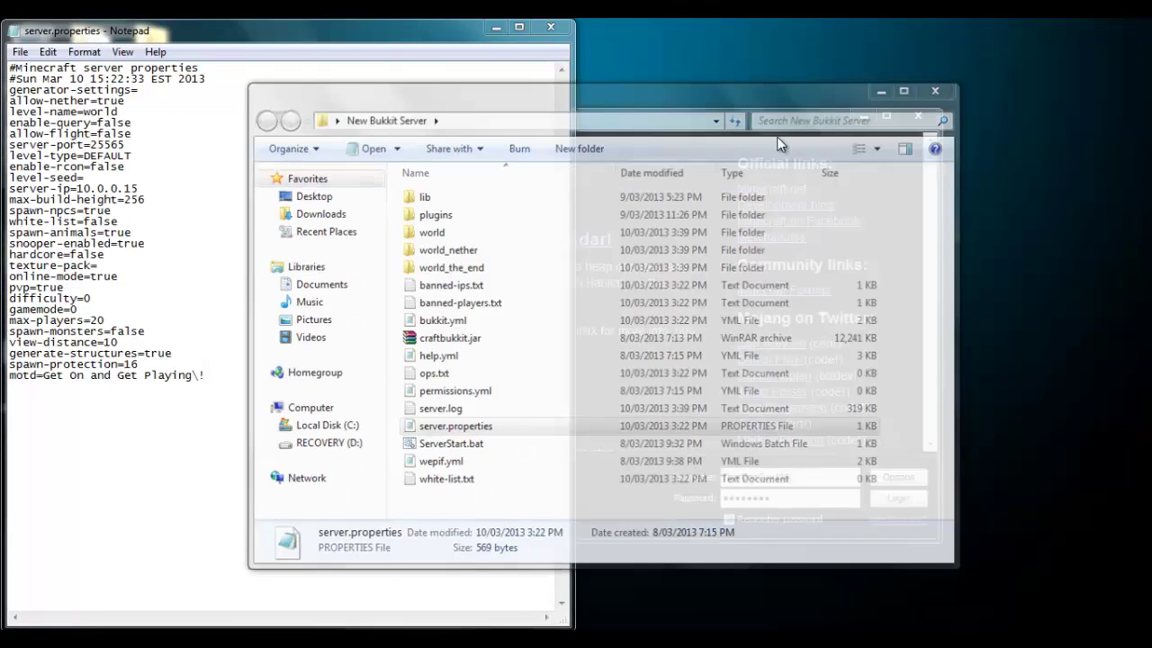
# Log in through the Minecraft Launcher, dock the game beside Notepad, and open the multiplayer server list
pyautogui.click(878, 499)
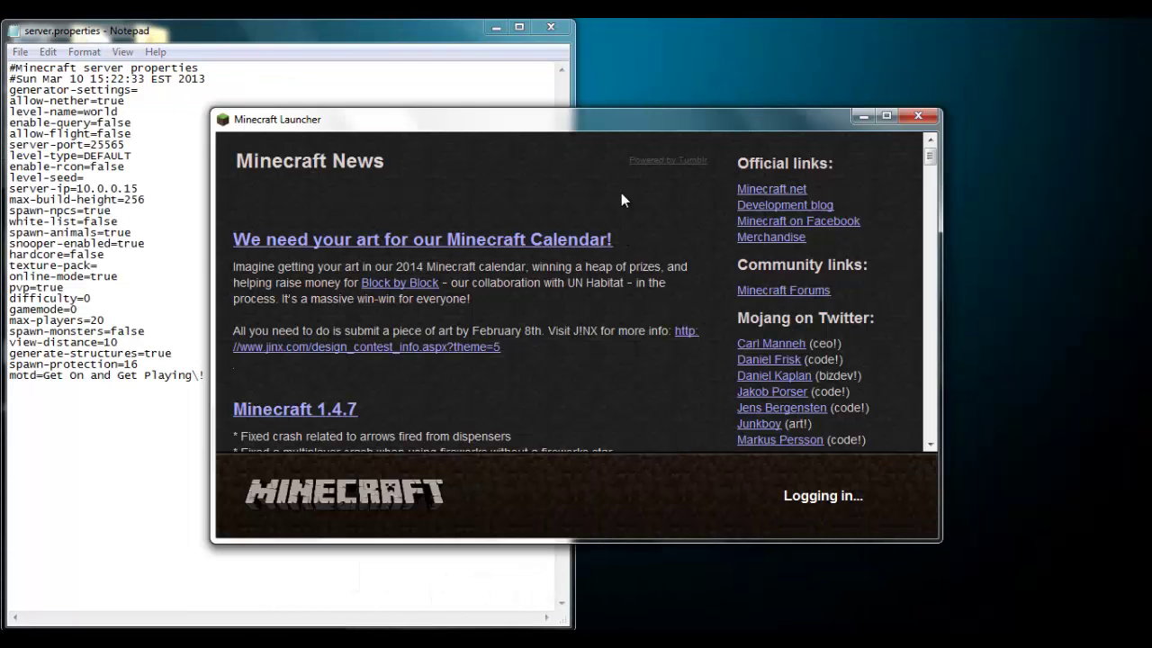
pyautogui.moveTo(636, 122); pyautogui.dragTo(1151, 136)
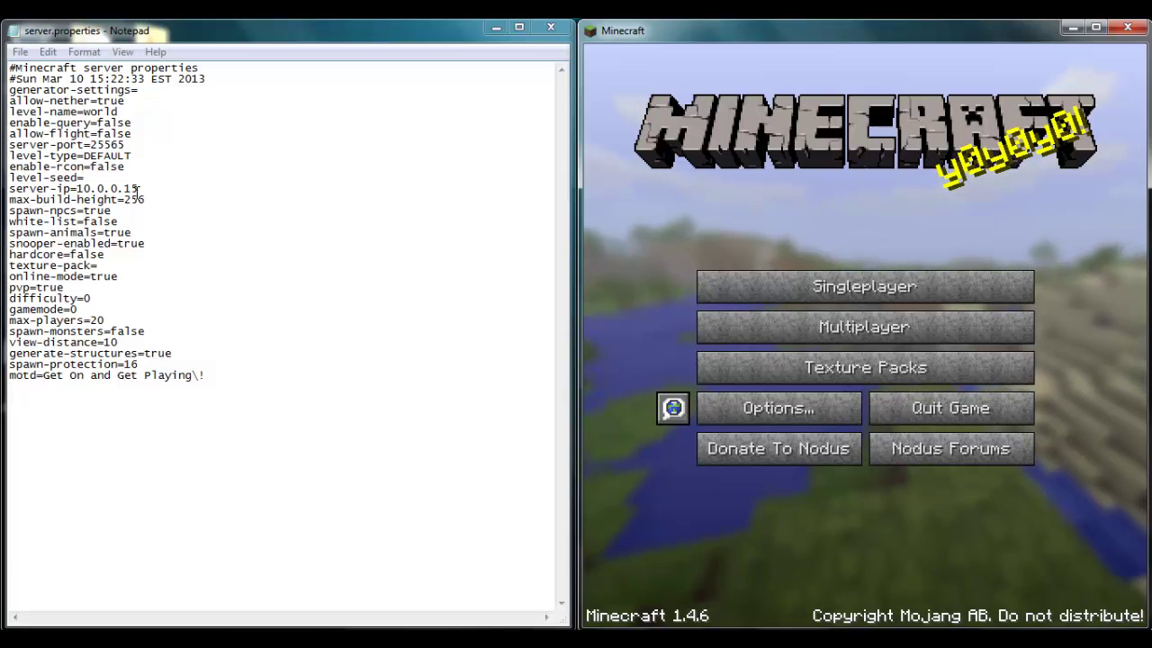
pyautogui.click(846, 329)
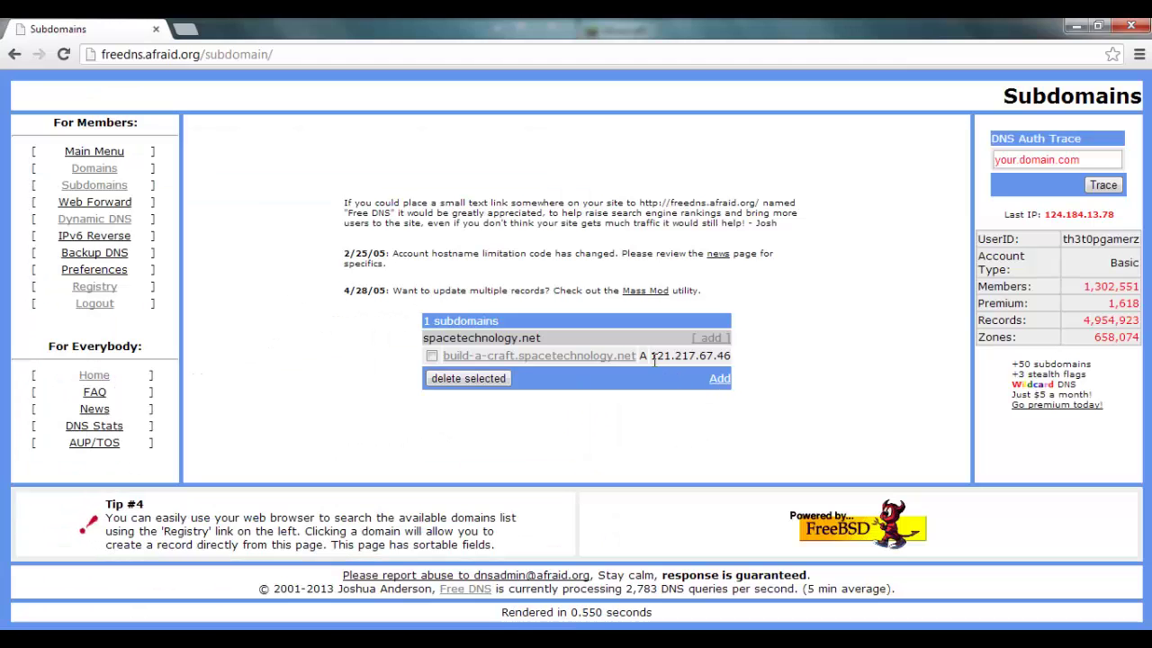
# Highlight the destination IP address of the build-a-craft.spacetechnology.net subdomain in the browser, and return to Minecraft
pyautogui.moveTo(654, 358); pyautogui.dragTo(727, 357)
pyautogui.click(732, 357)
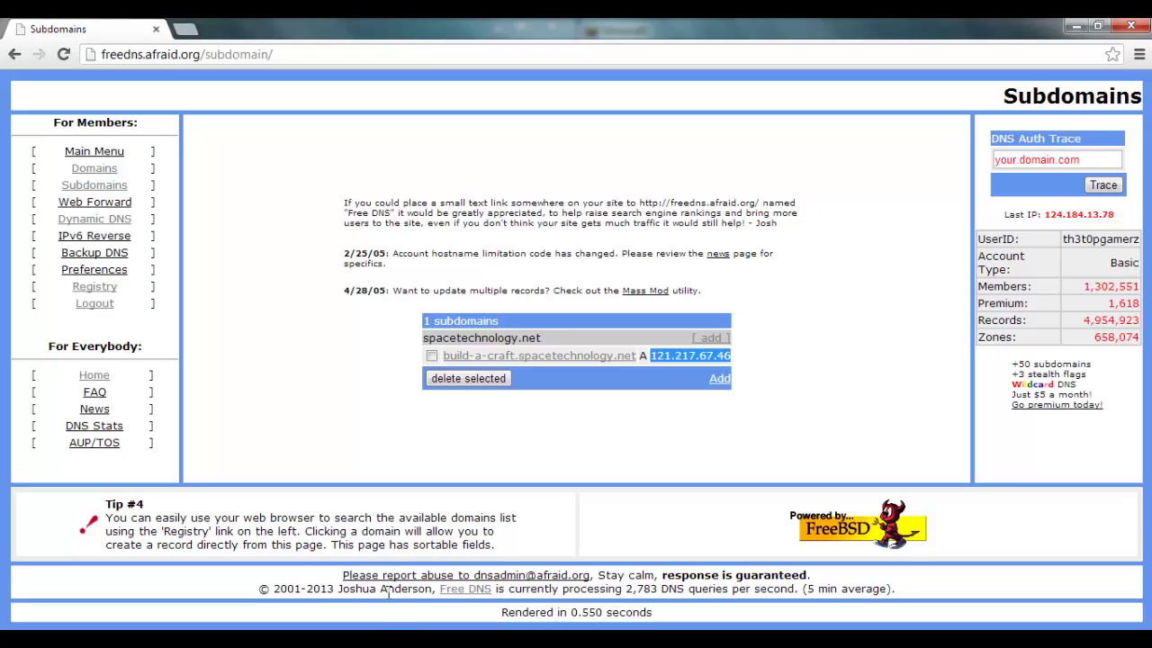
pyautogui.hotkey('alt', 'Tab')
pyautogui.click(738, 241)
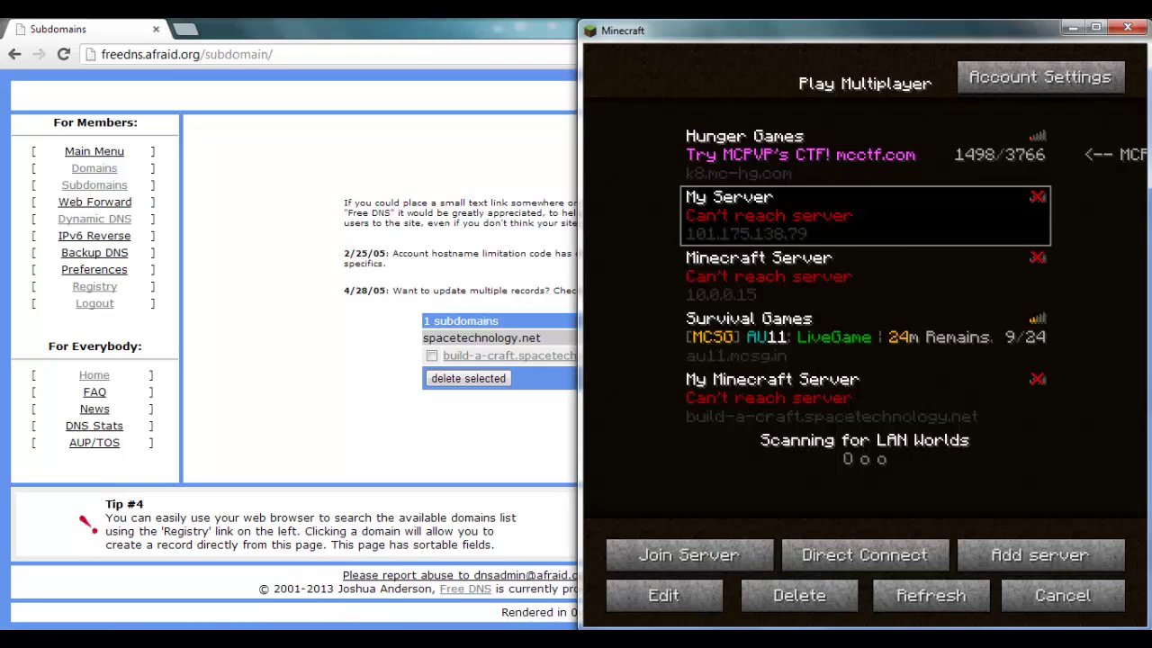
pyautogui.click(696, 598)
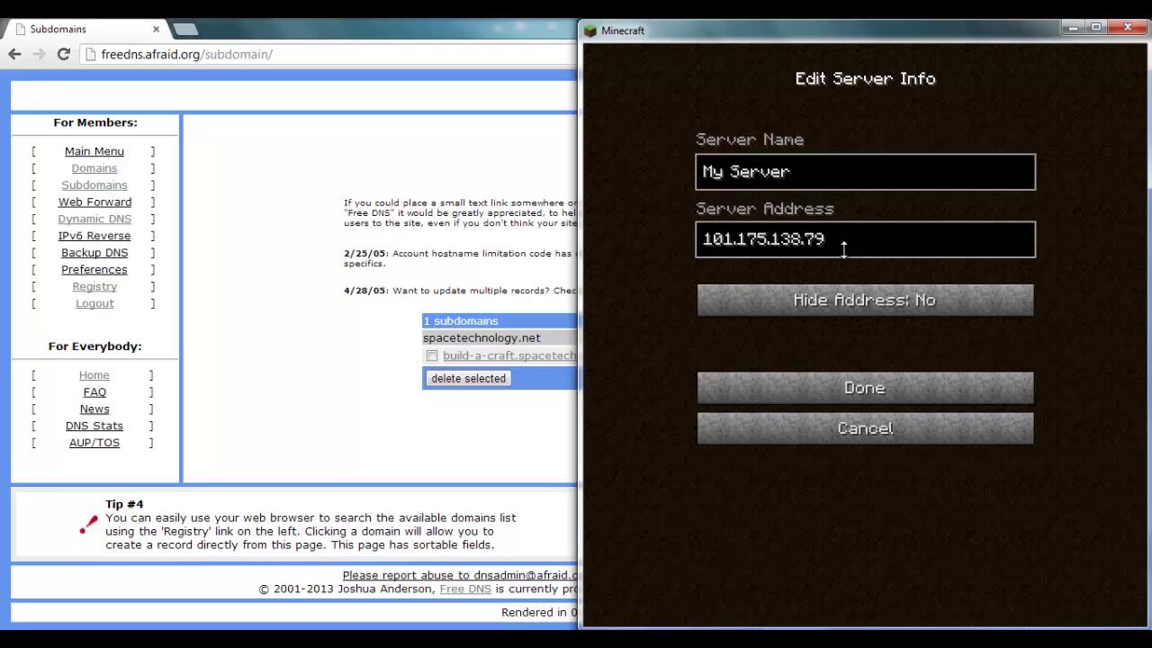
pyautogui.press('BackSpace')
pyautogui.press('BackSpace')
pyautogui.press('BackSpace')
pyautogui.press('BackSpace')
pyautogui.press('BackSpace')
pyautogui.press('BackSpace')
pyautogui.press('BackSpace')
pyautogui.press('BackSpace')
pyautogui.press('BackSpace')
pyautogui.press('BackSpace')
pyautogui.press('BackSpace')
pyautogui.press('BackSpace')
pyautogui.press('BackSpace')
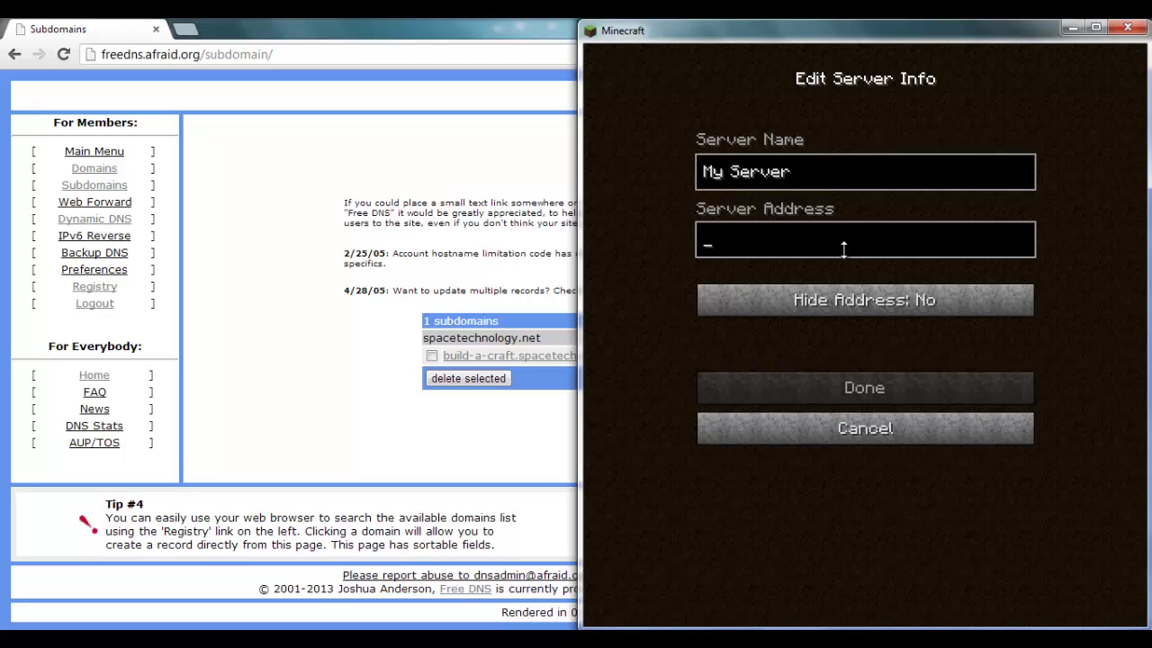
pyautogui.write('121.217.67.46')
pyautogui.click(843, 386)
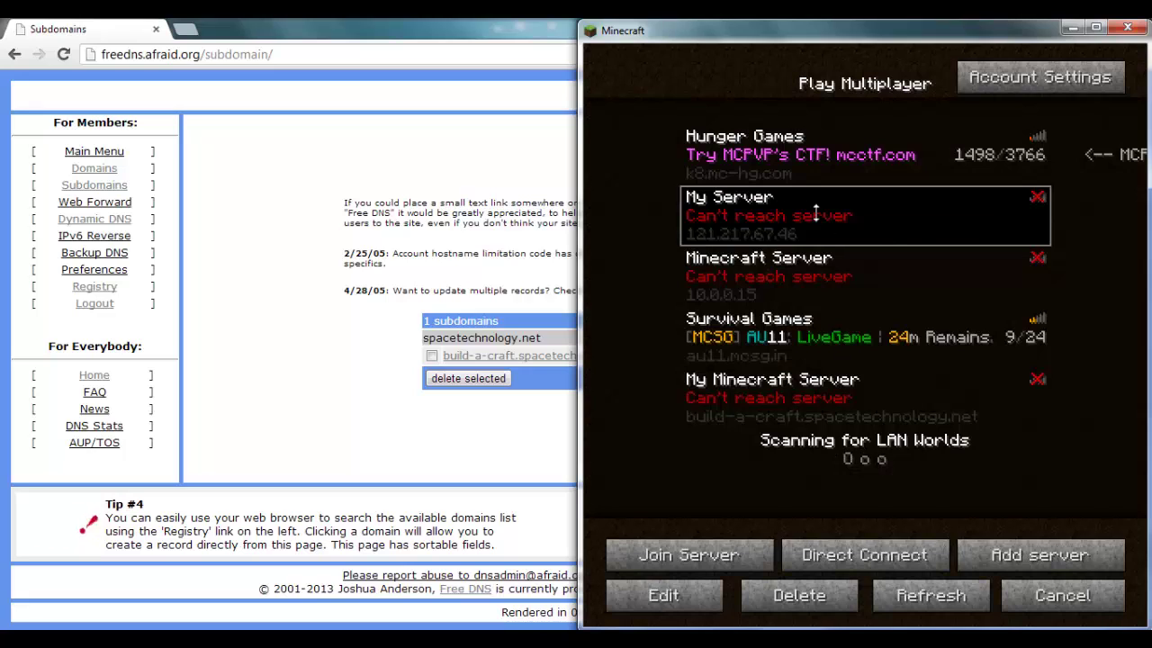
# Start the Bukkit server by running ServerStart.bat, dock its console window, and minimize the console and the folder window
pyautogui.hotkey('alt', 'Tab')
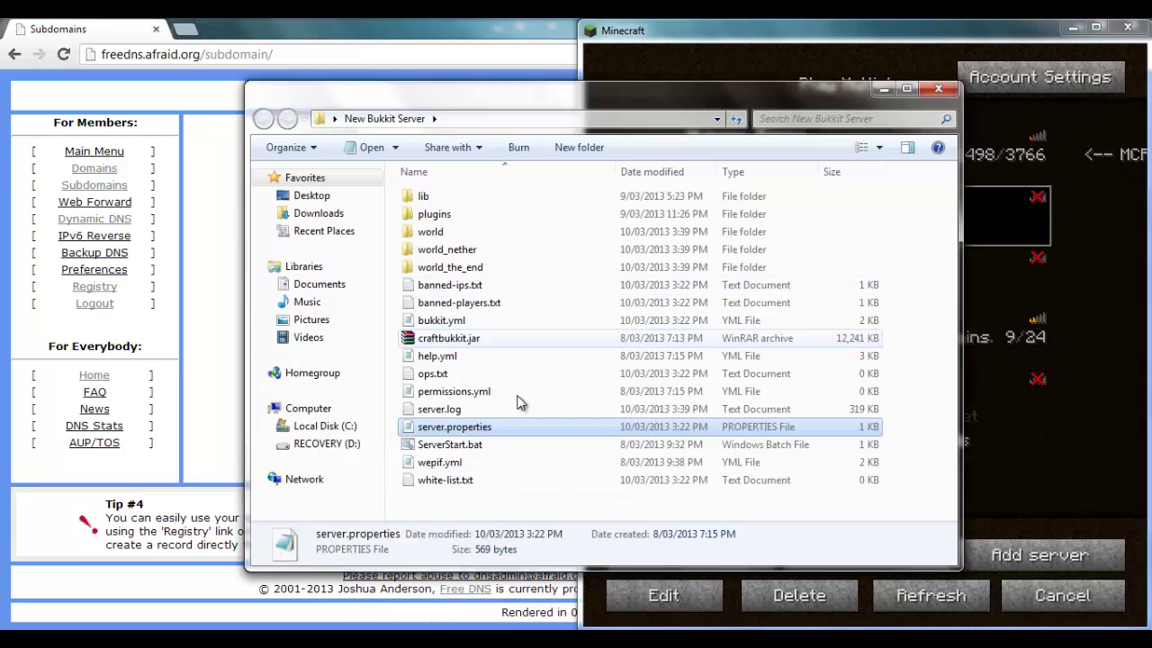
pyautogui.doubleClick(407, 448)
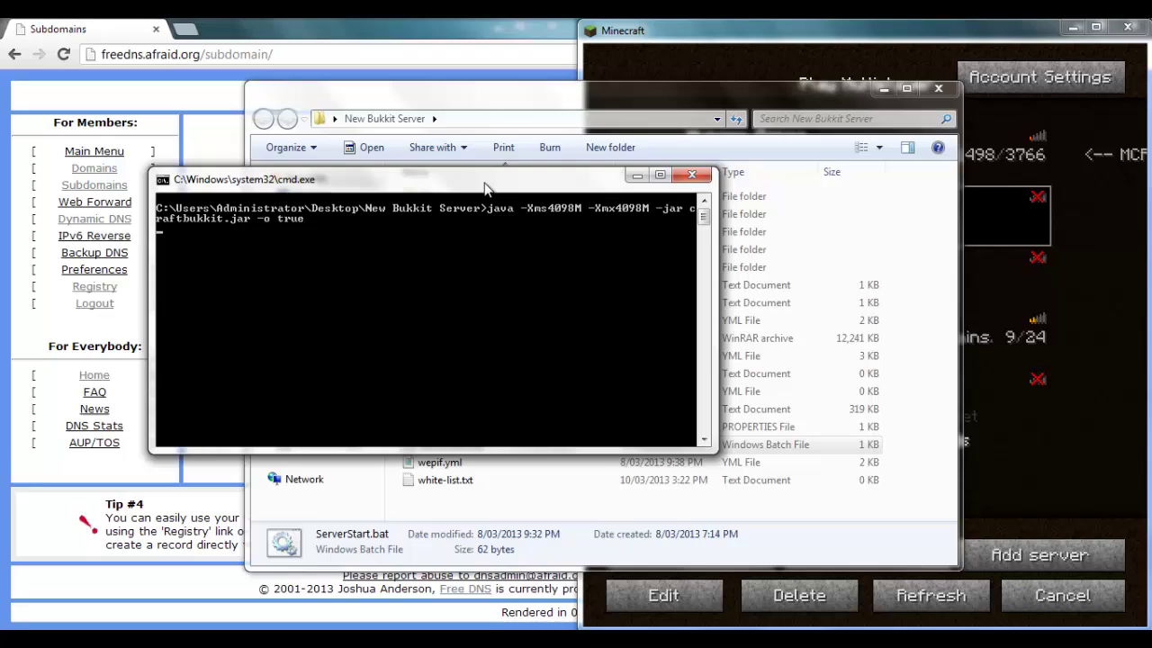
pyautogui.moveTo(485, 184); pyautogui.dragTo(4, 158)
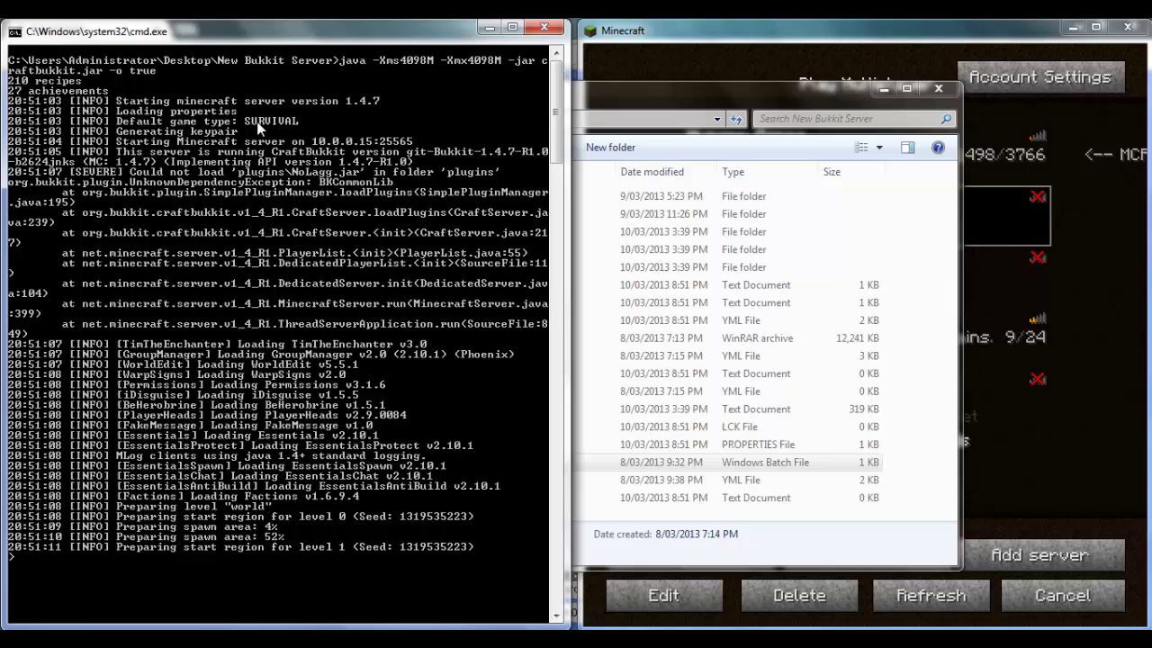
pyautogui.click(488, 32)
pyautogui.click(885, 89)
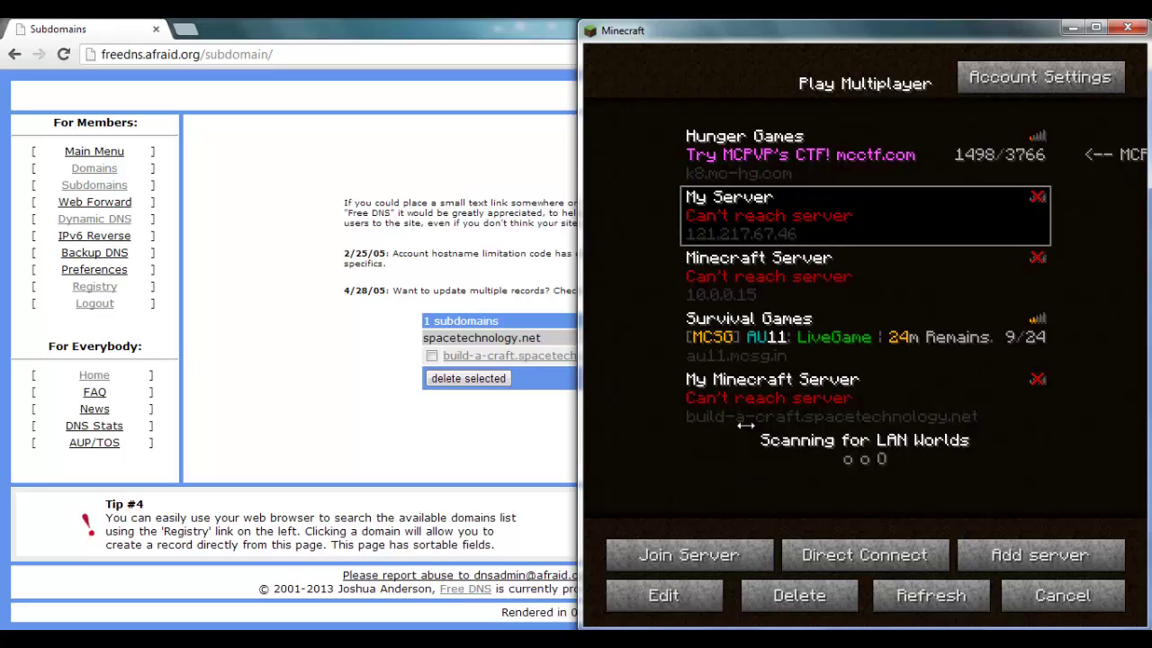
# Check the startup log in the server console, and refresh the multiplayer server list in Minecraft
pyautogui.hotkey('alt', 'Tab')
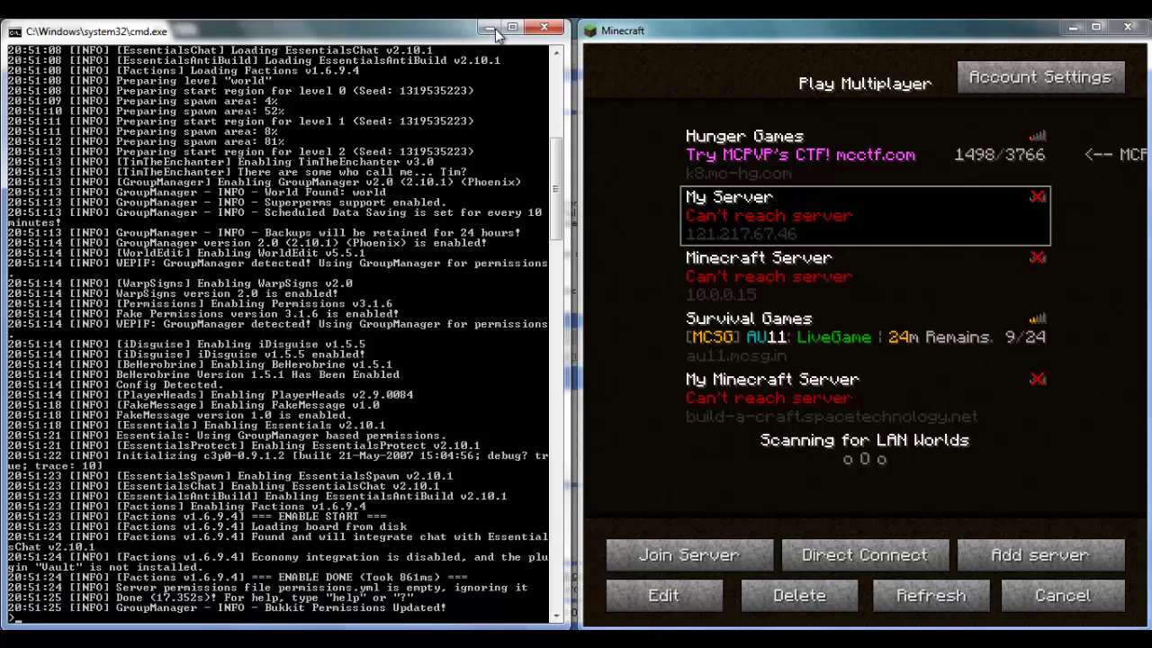
pyautogui.click(489, 28)
pyautogui.click(935, 601)
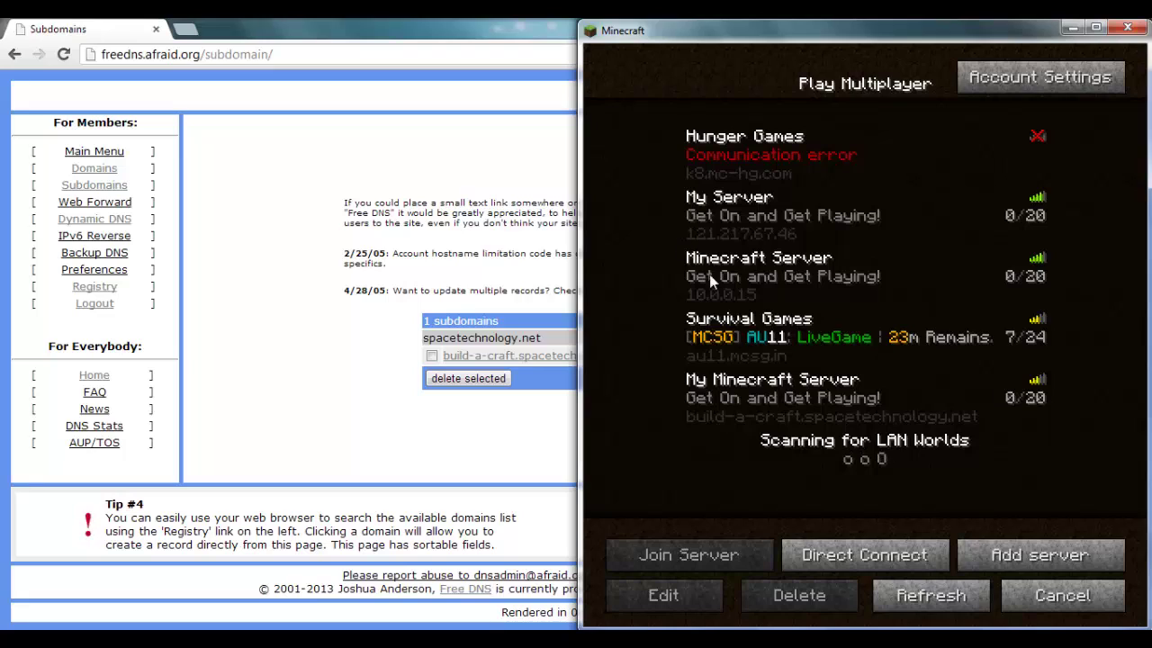
# Join My Minecraft Server at build-a-craft.spacetechnology.net and maximize the game window
pyautogui.click(704, 401)
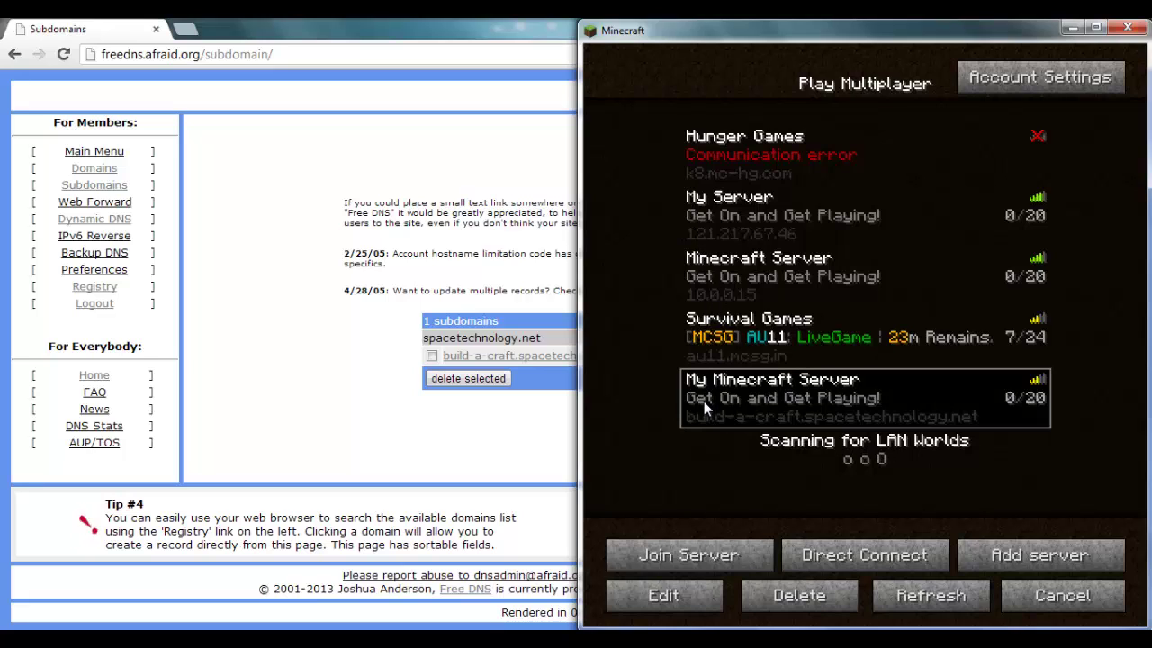
pyautogui.click(654, 565)
pyautogui.click(1095, 28)
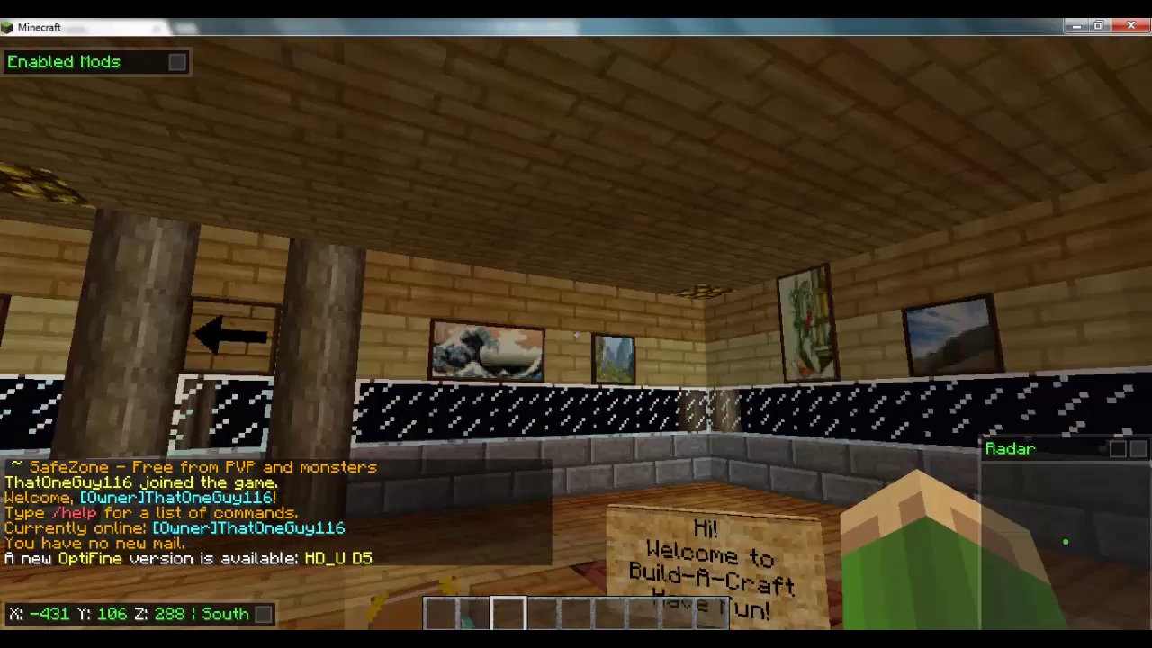
# Look around the spawn building of the joined server
pyautogui.press('w')
pyautogui.click(576, 335)
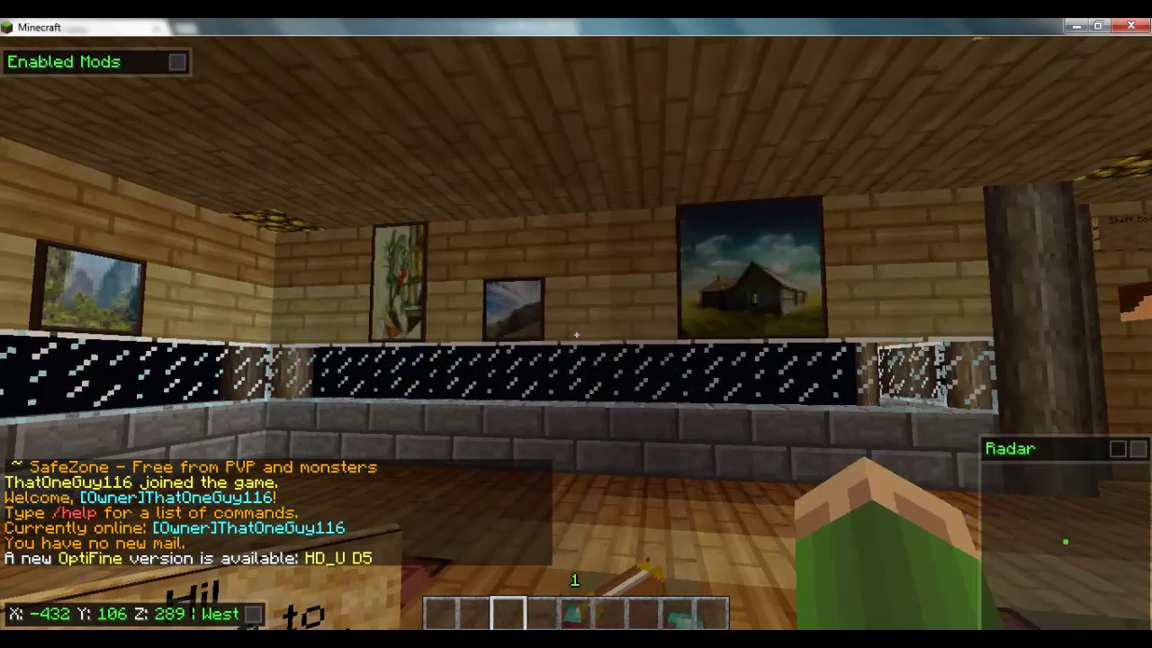
pyautogui.moveTo(576, 335)
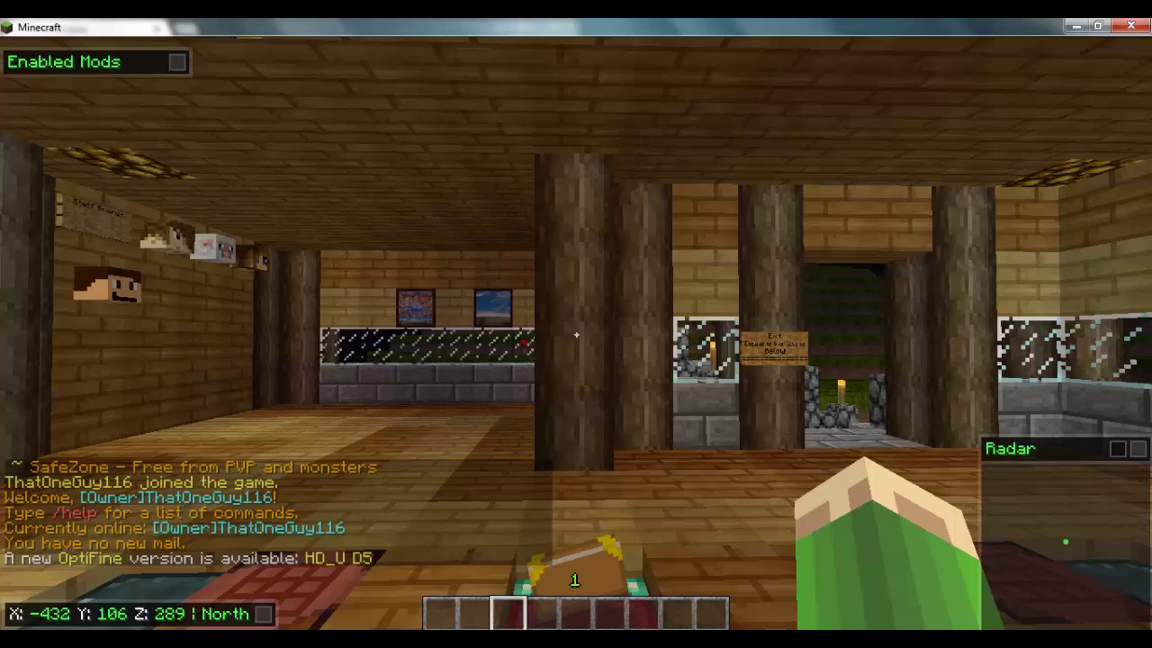
# Switch the texture pack to faithful64pack-v1.1.4.zip and return to the game
pyautogui.press('Escape')
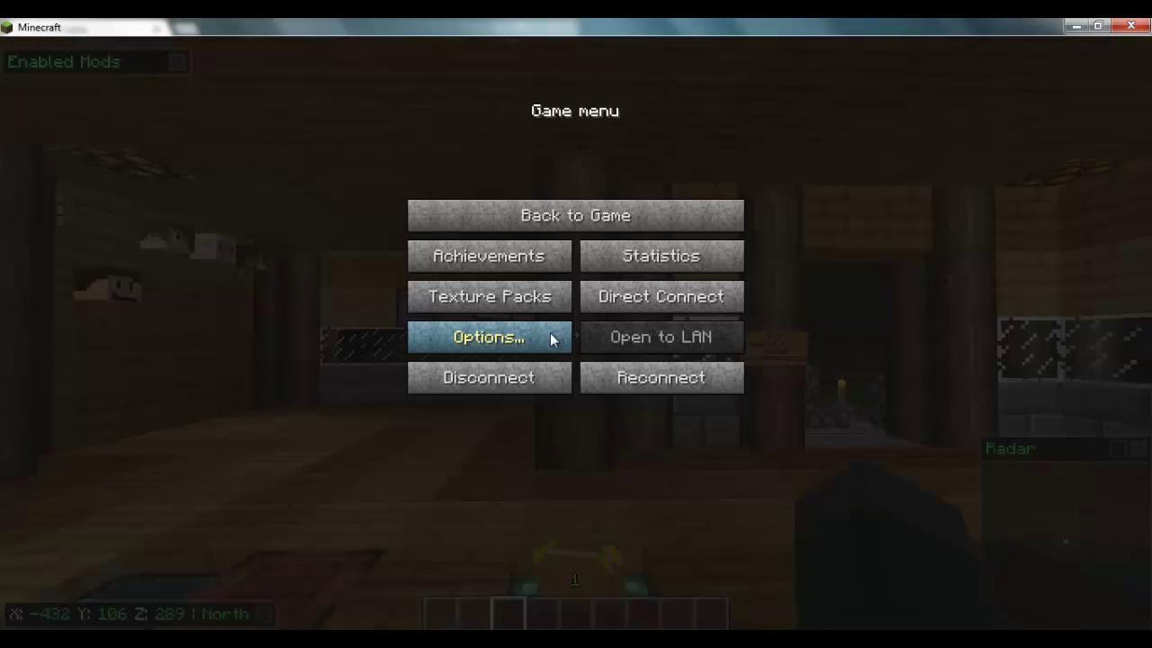
pyautogui.click(505, 298)
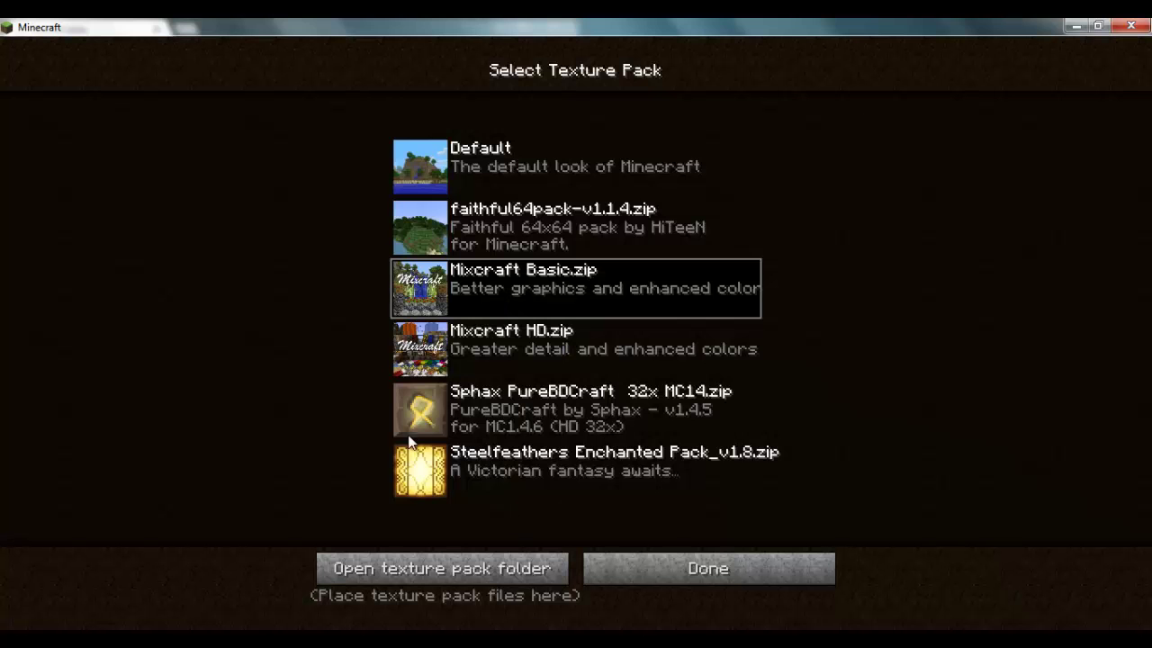
pyautogui.click(508, 236)
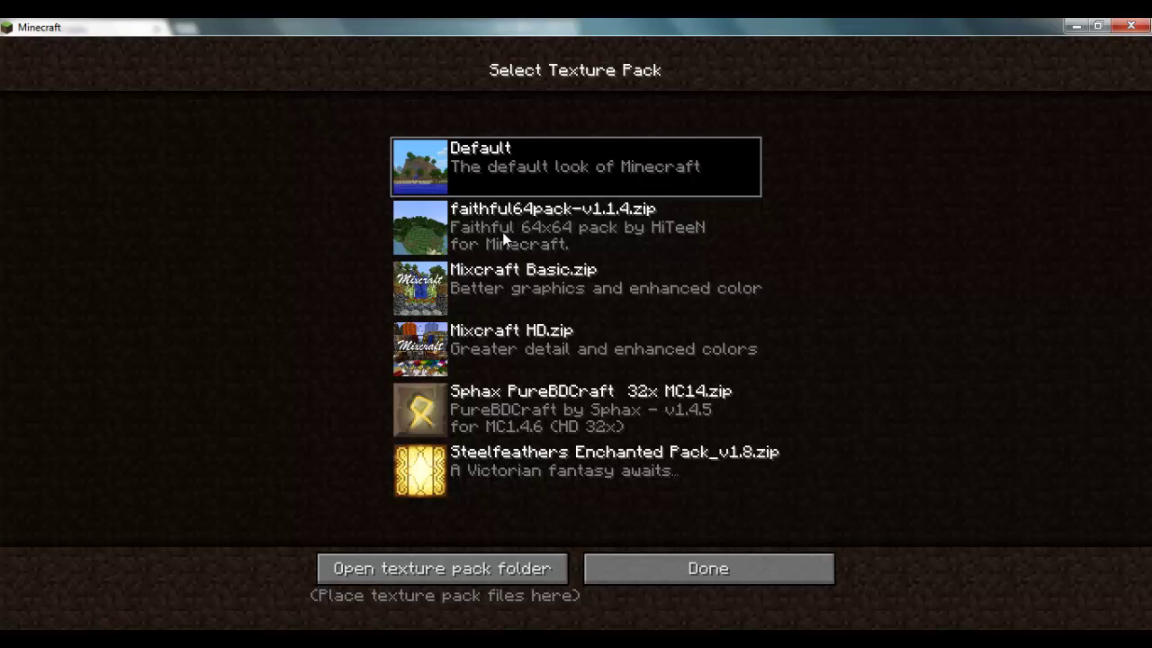
pyautogui.click(506, 239)
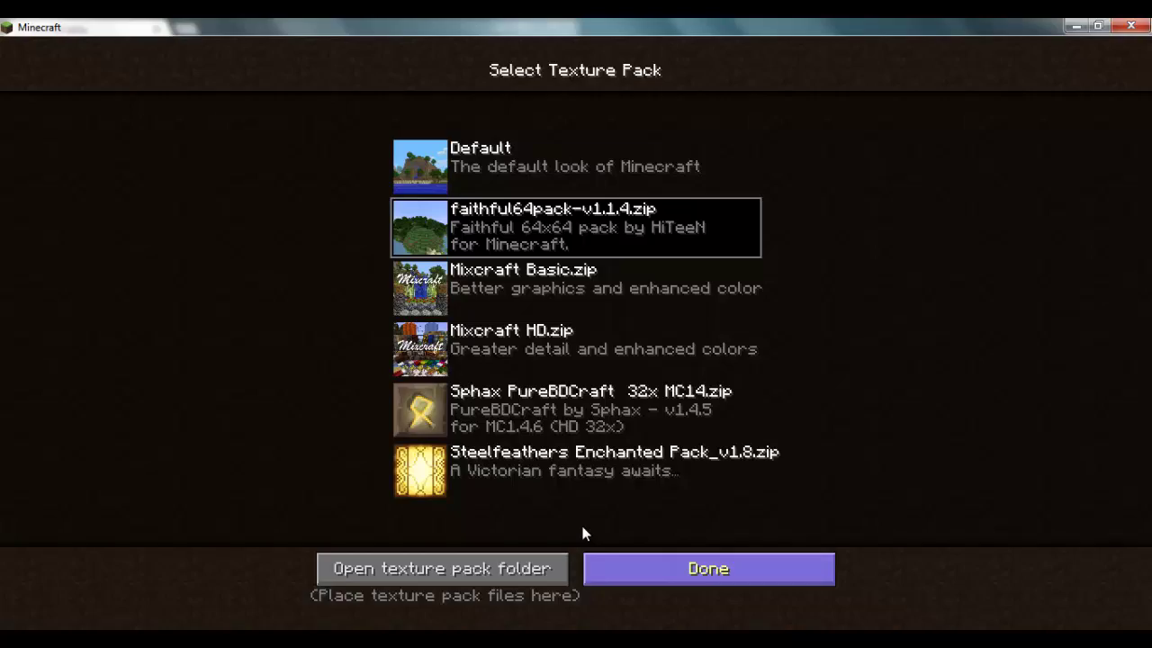
pyautogui.click(587, 555)
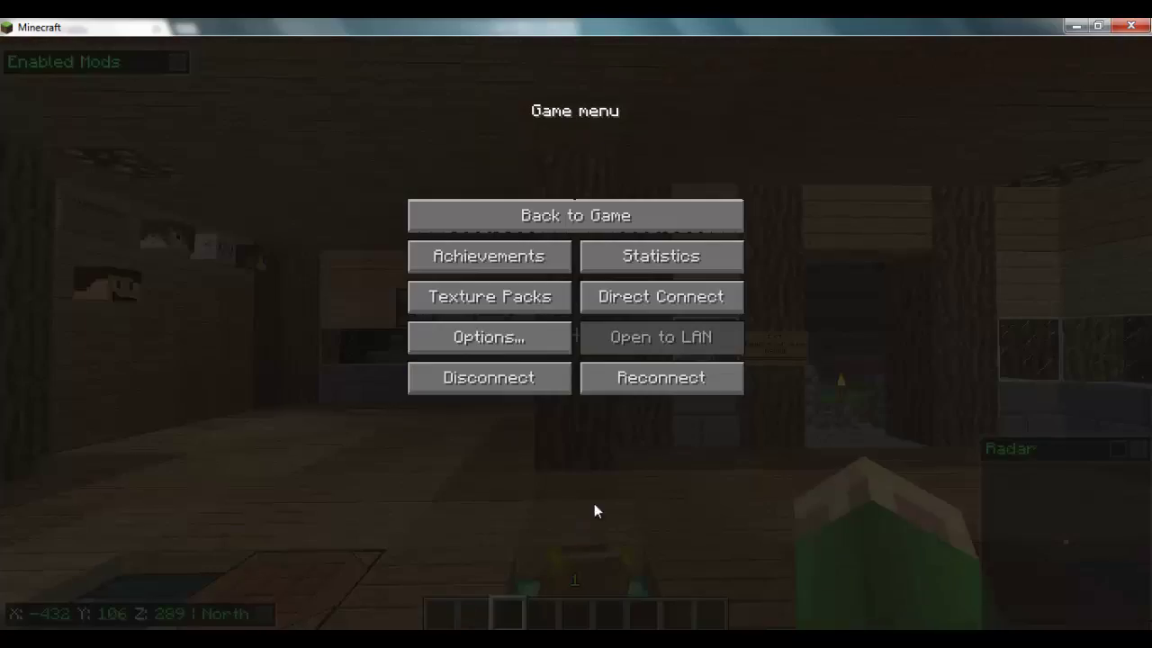
pyautogui.click(638, 211)
# Explore the spawn building and its Staff Board, walk out to the sky highdive platform, and jump off
pyautogui.press('w')
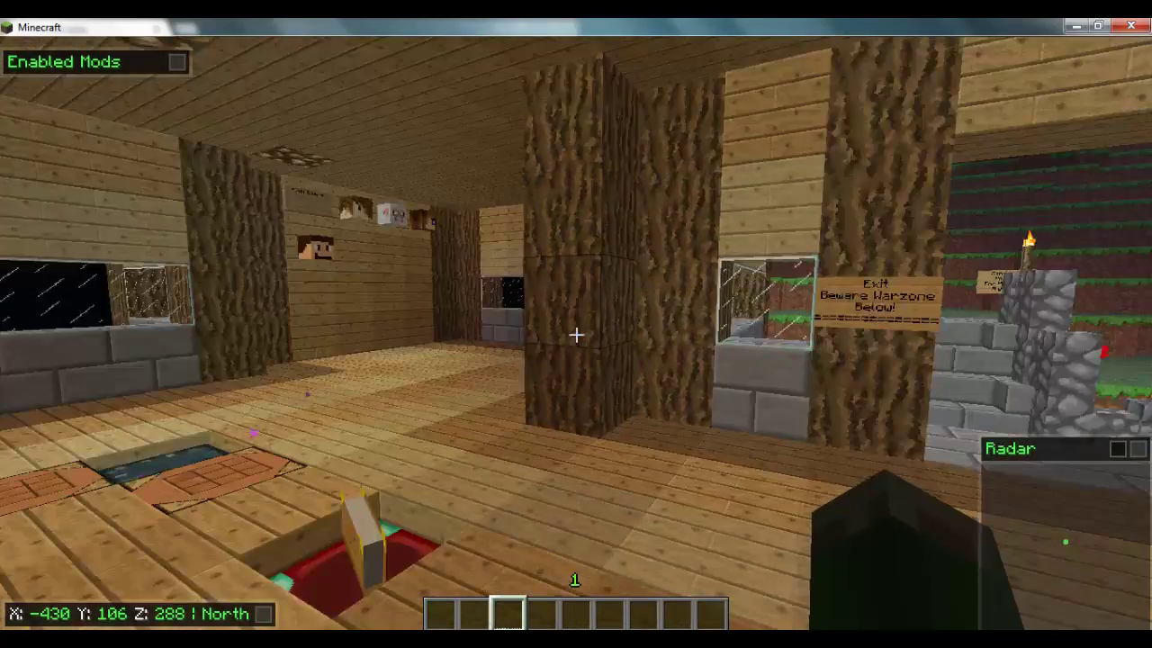
pyautogui.press('w')
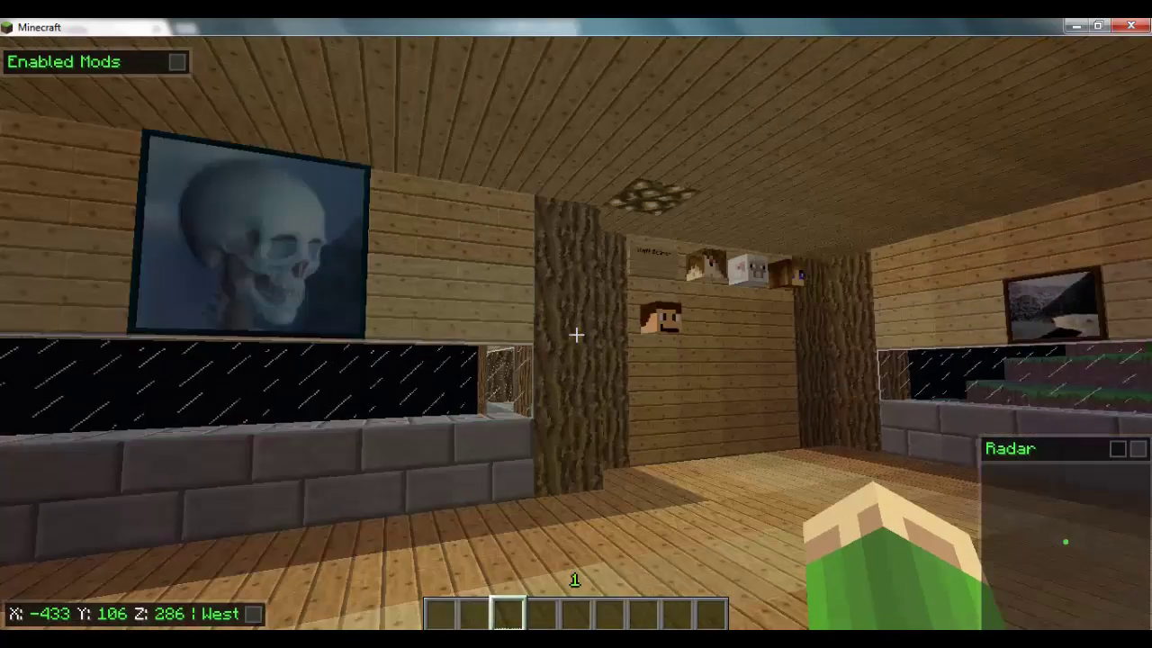
pyautogui.press('w')
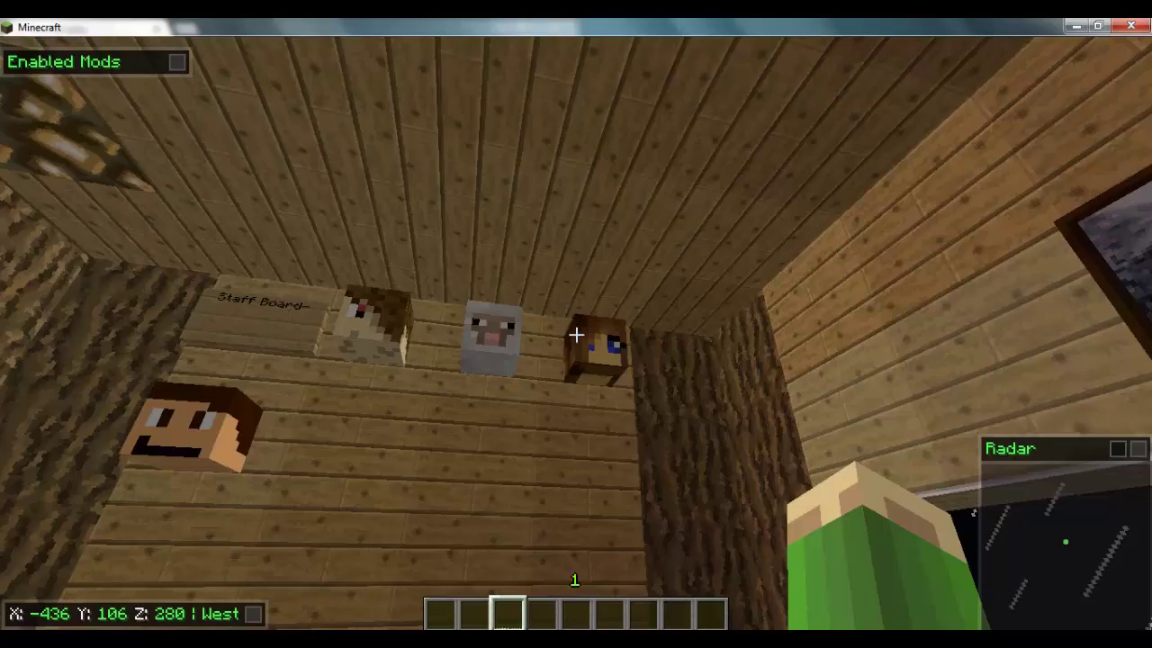
pyautogui.press('s')
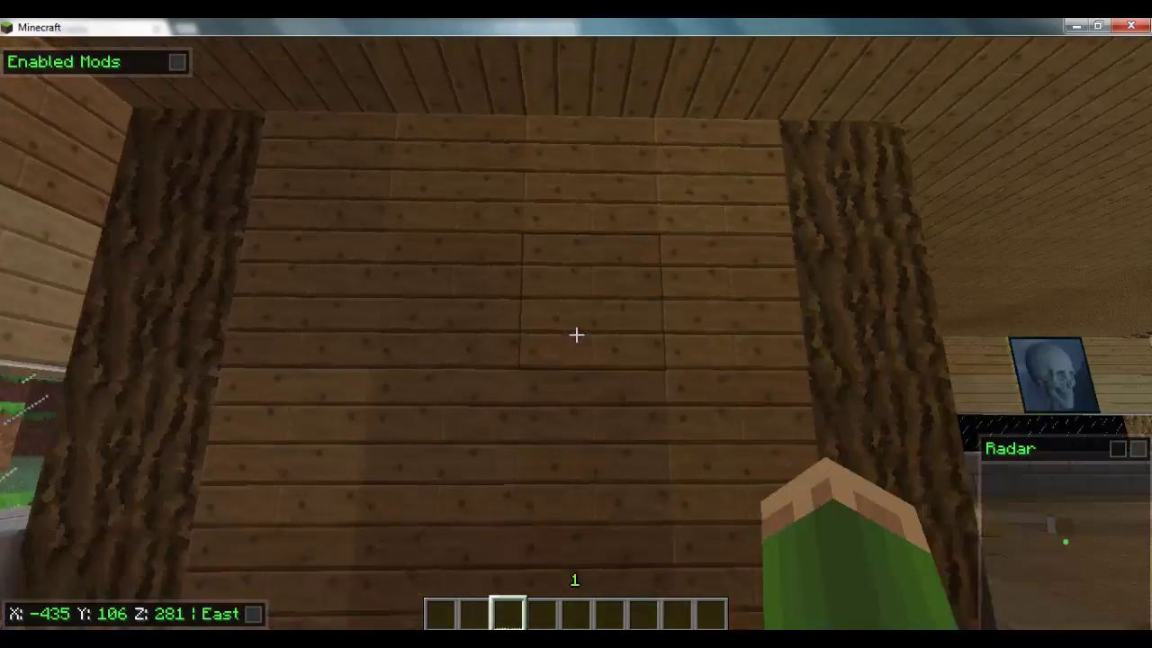
pyautogui.press('d')
pyautogui.press('w')
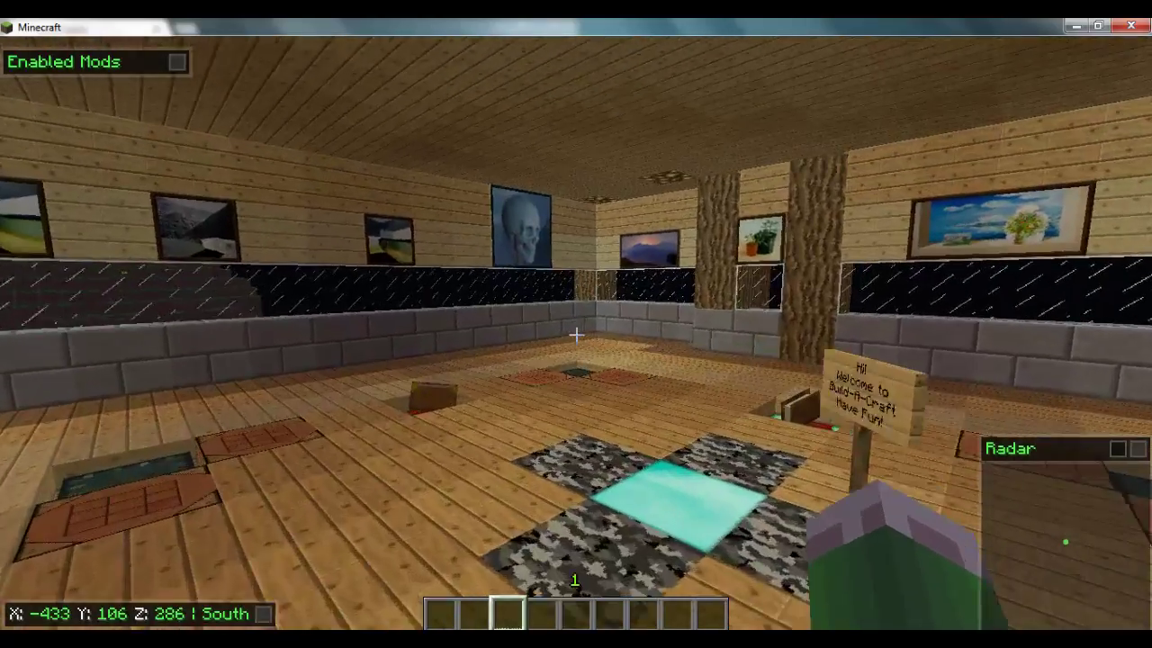
pyautogui.press('w')
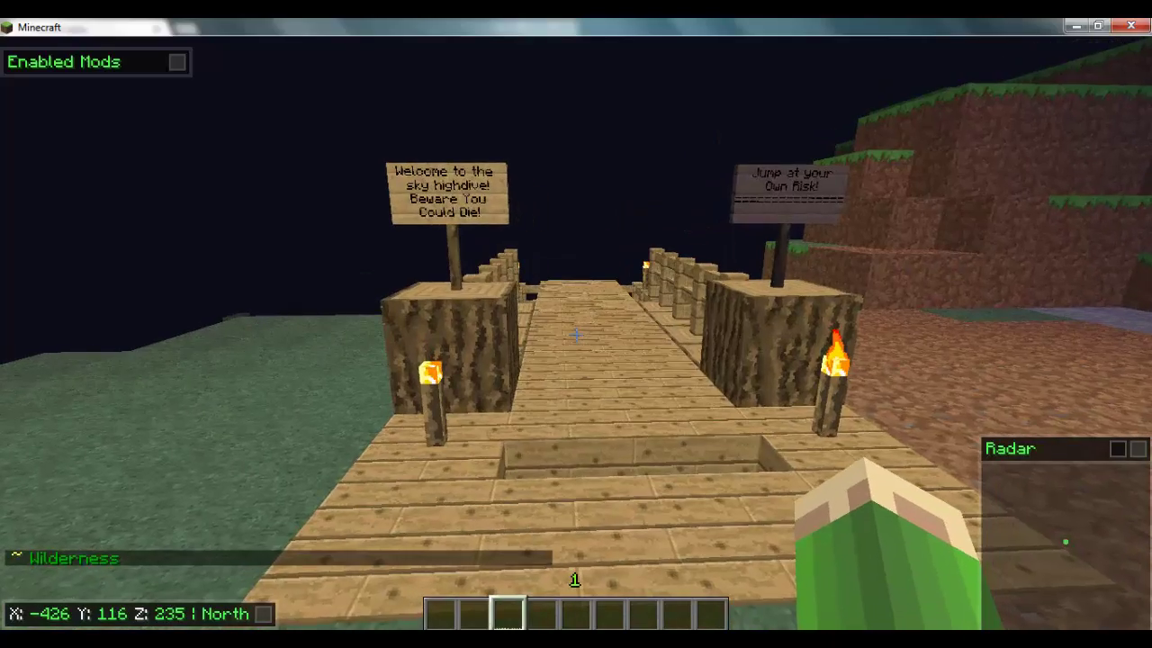
pyautogui.press('w')
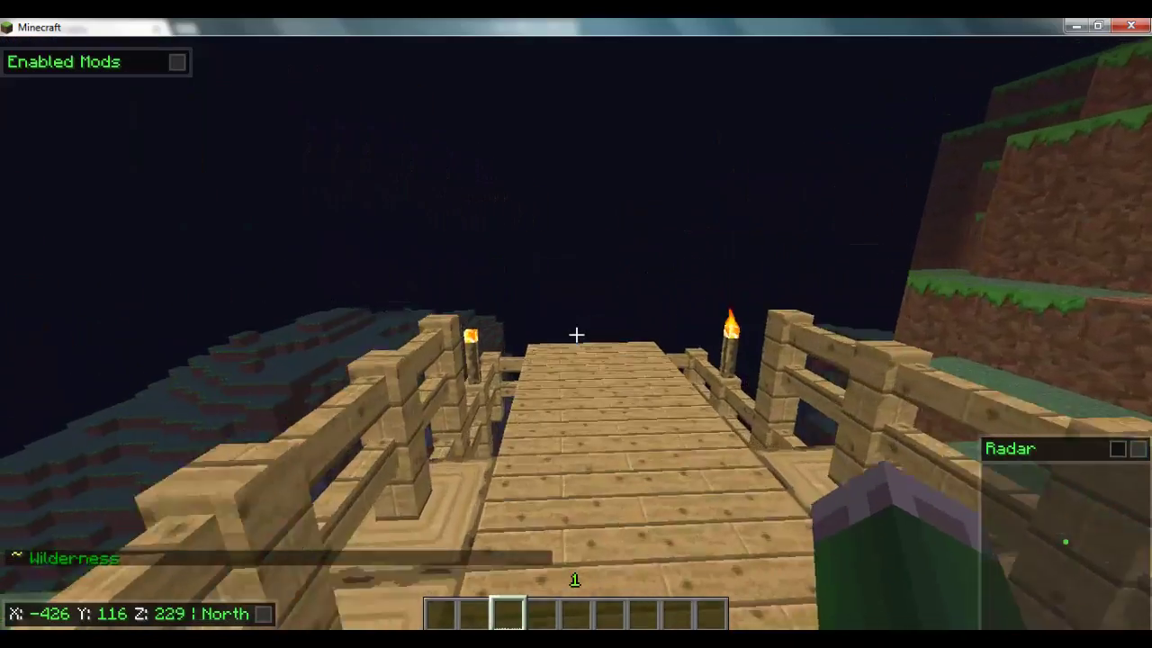
pyautogui.press('space')
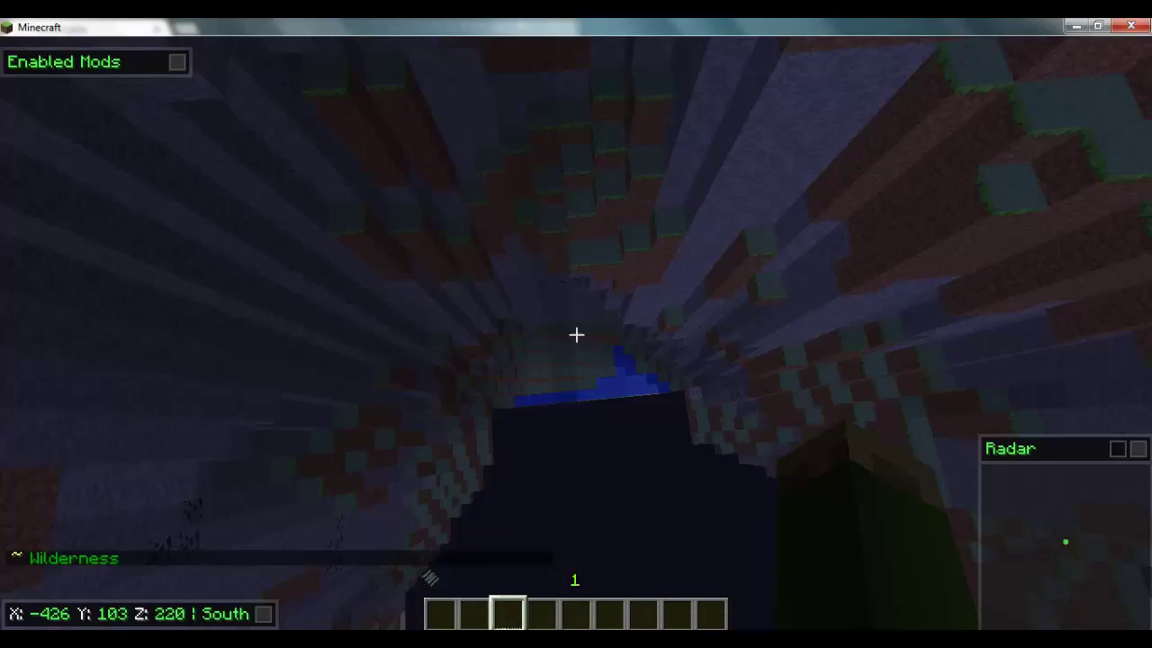
# Fly up out of the water at the bottom of the ravine, past the fenced wooden platform with signs, and above the hillside
pyautogui.press('space')
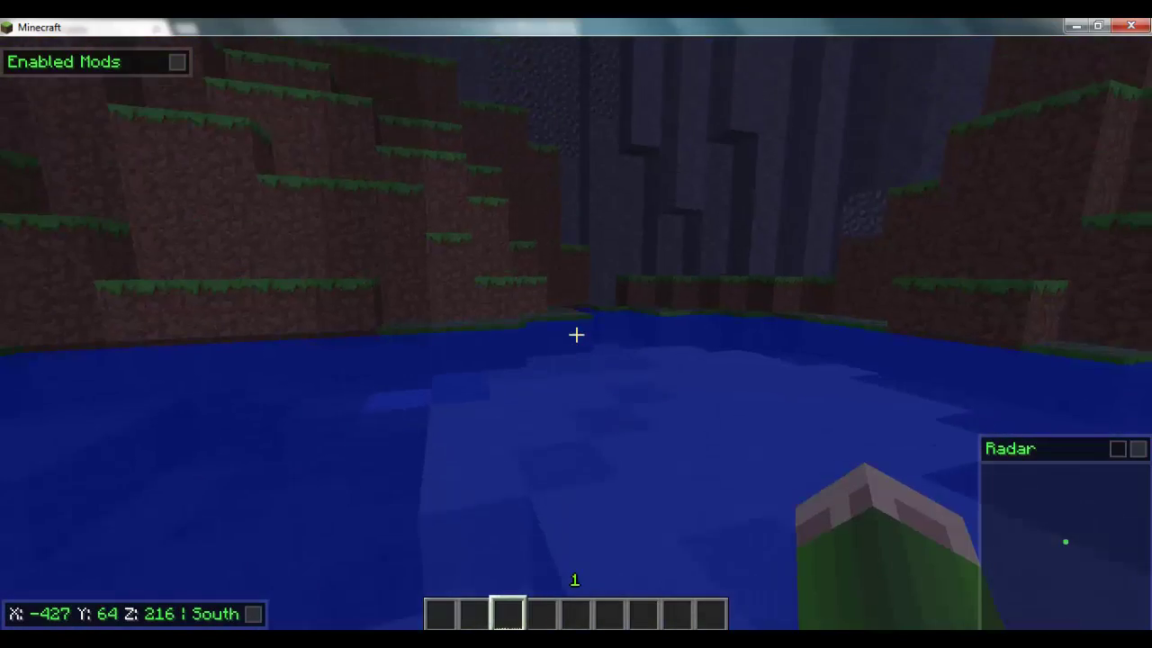
pyautogui.press('space')
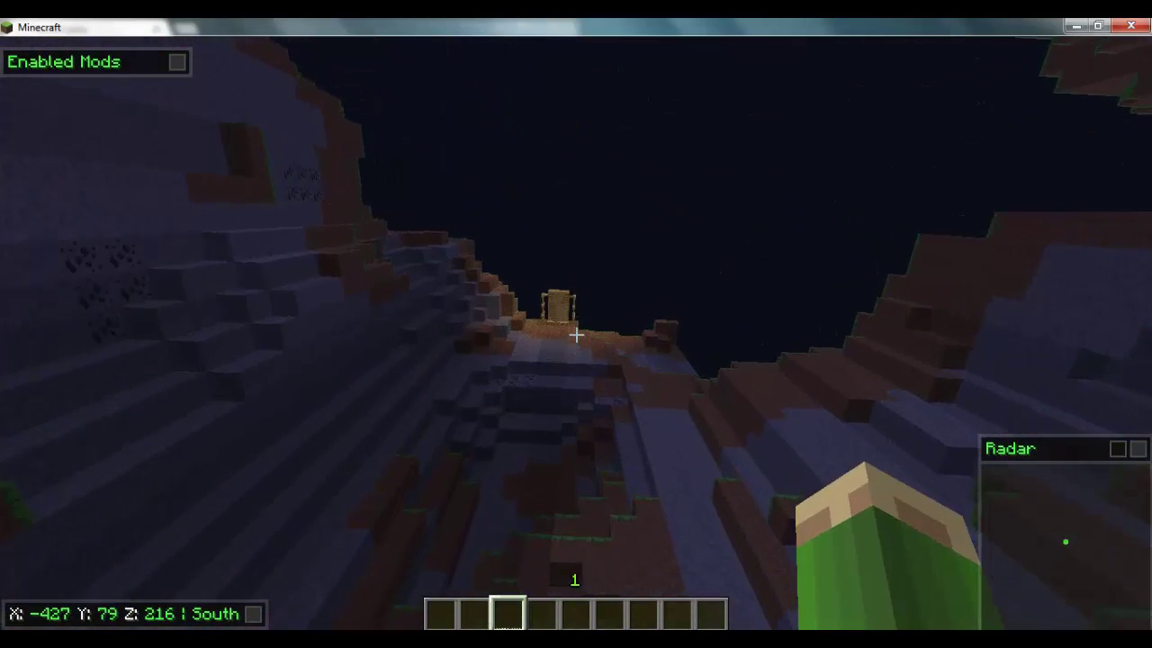
pyautogui.press('w')
pyautogui.press('space')
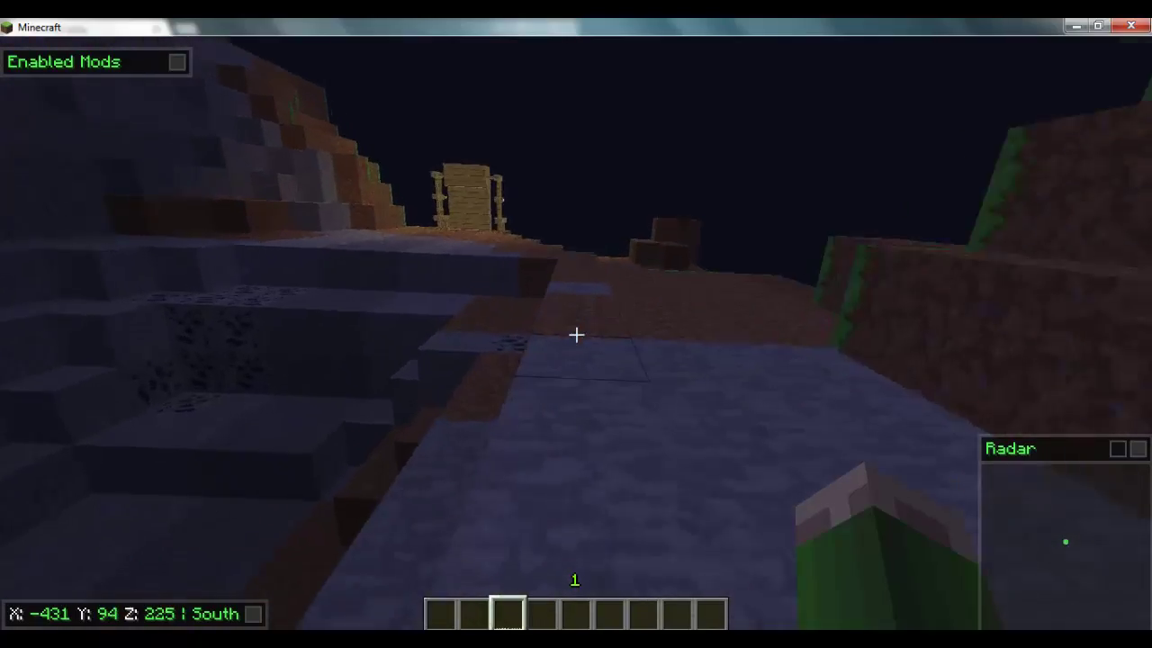
pyautogui.press('space')
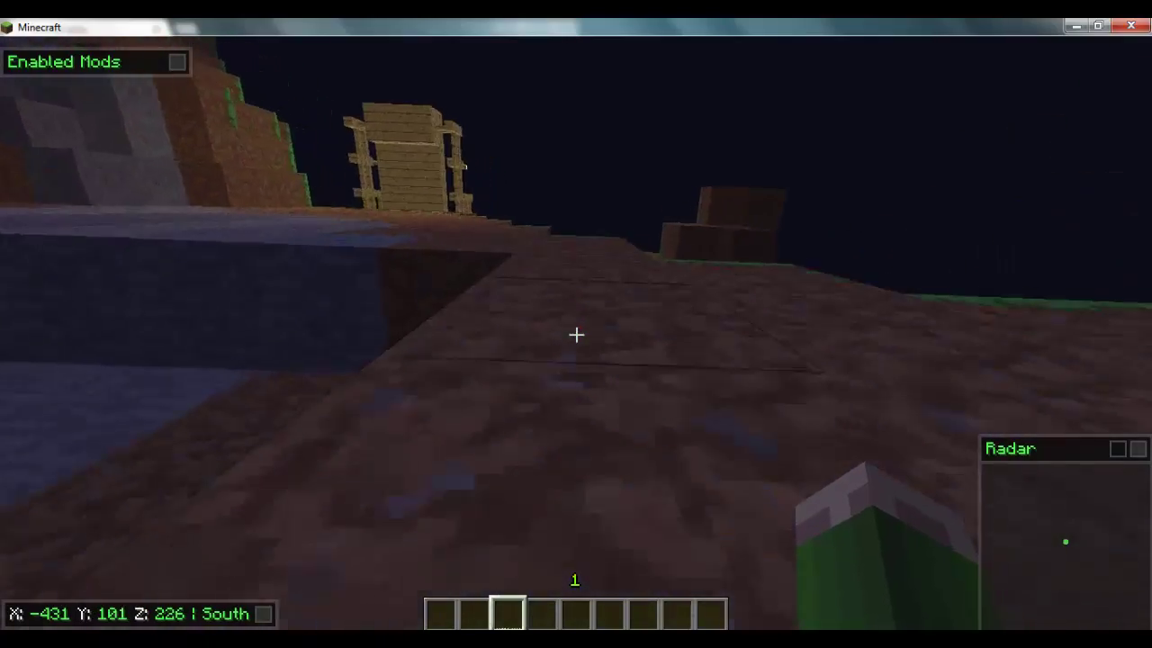
pyautogui.press('w')
pyautogui.press('space')
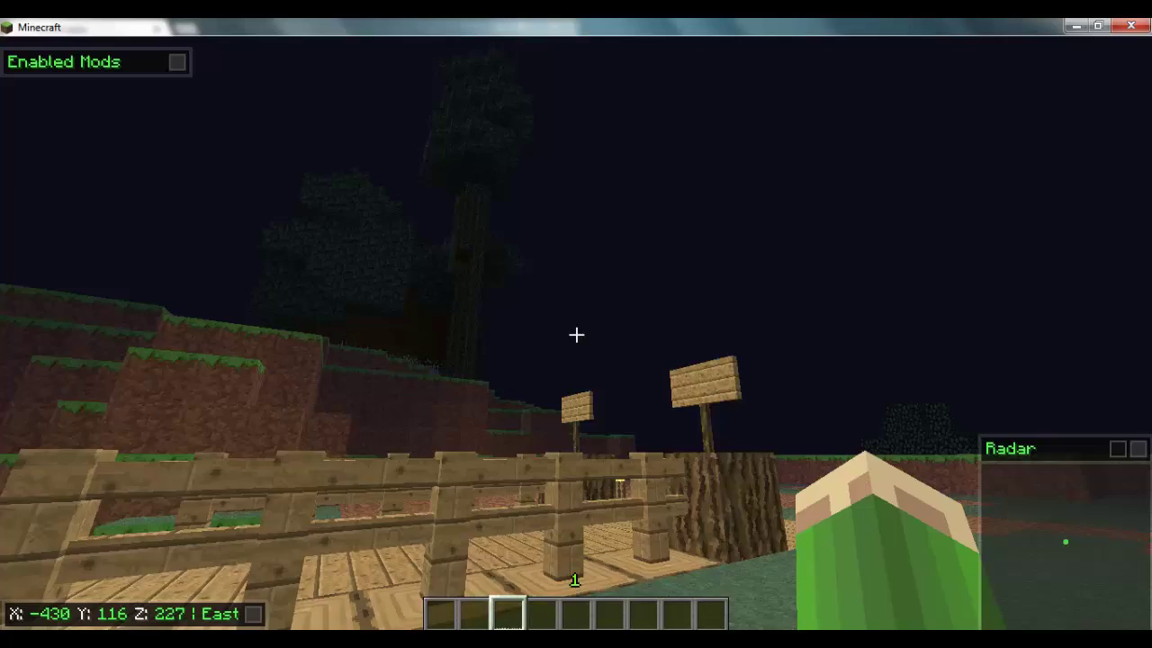
pyautogui.press('w')
pyautogui.press('space')
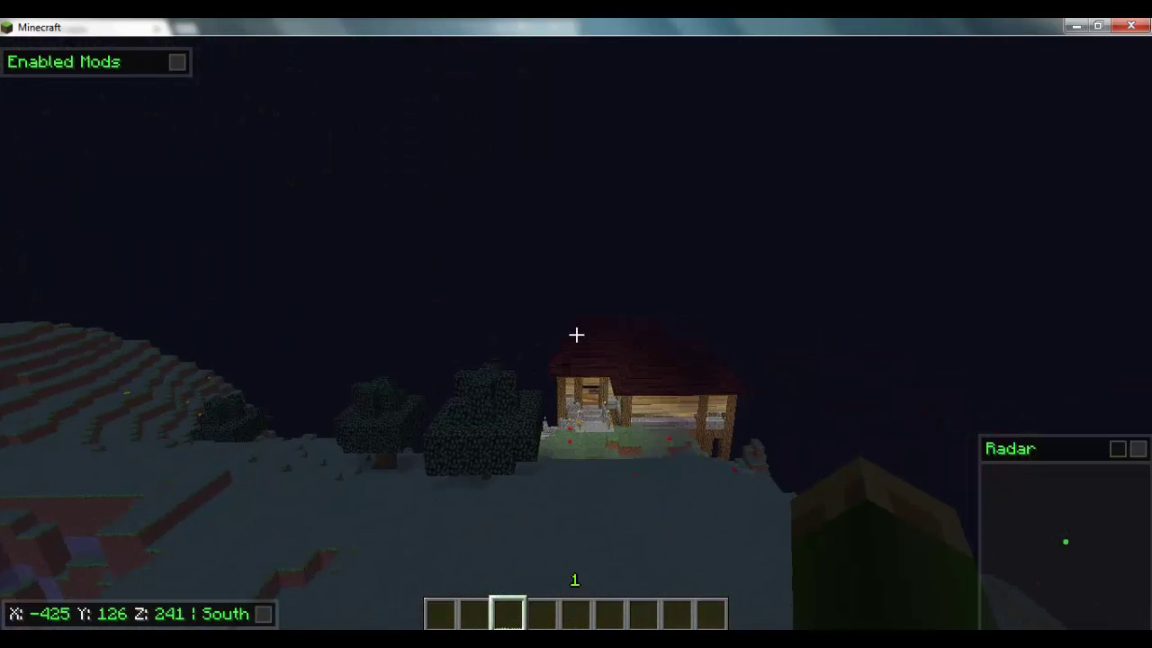
# Fly over to the dark-red-roofed spawn building, circle around its outside, and come down to its open entrance
pyautogui.press('w')
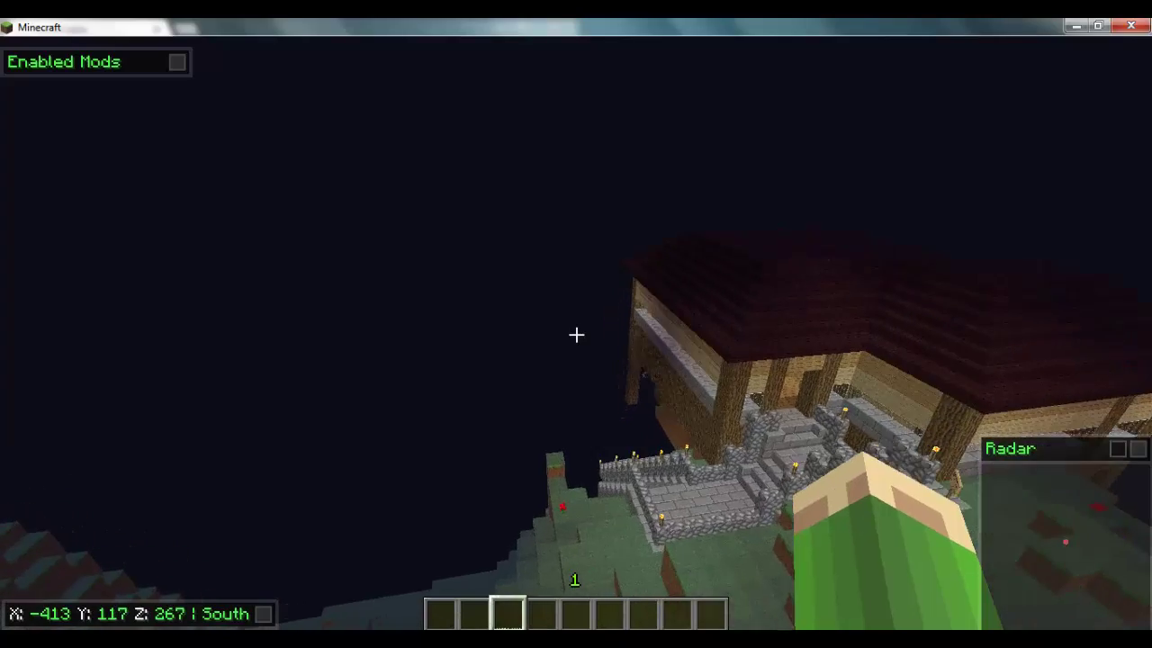
pyautogui.press('w')
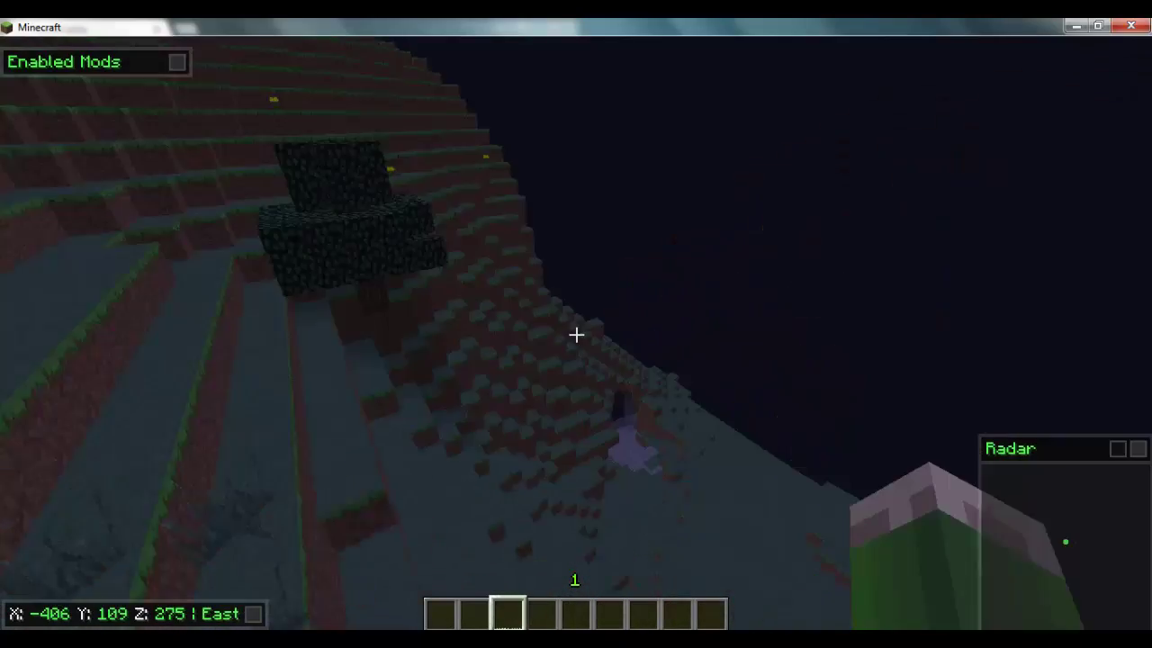
pyautogui.press('w')
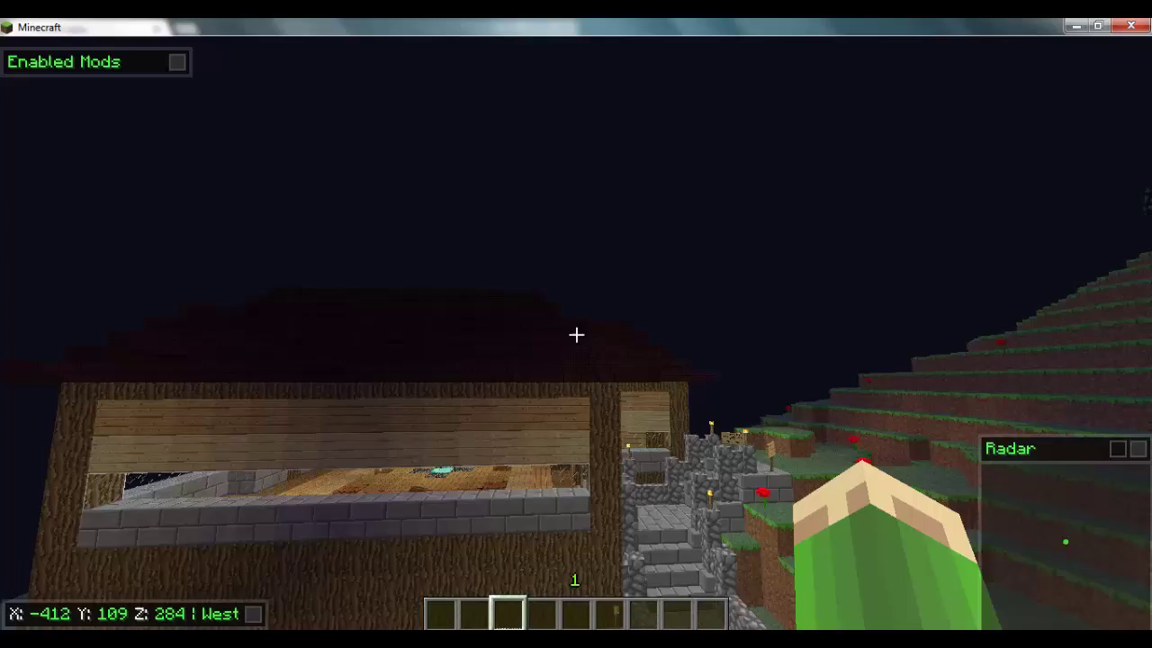
pyautogui.press('w')
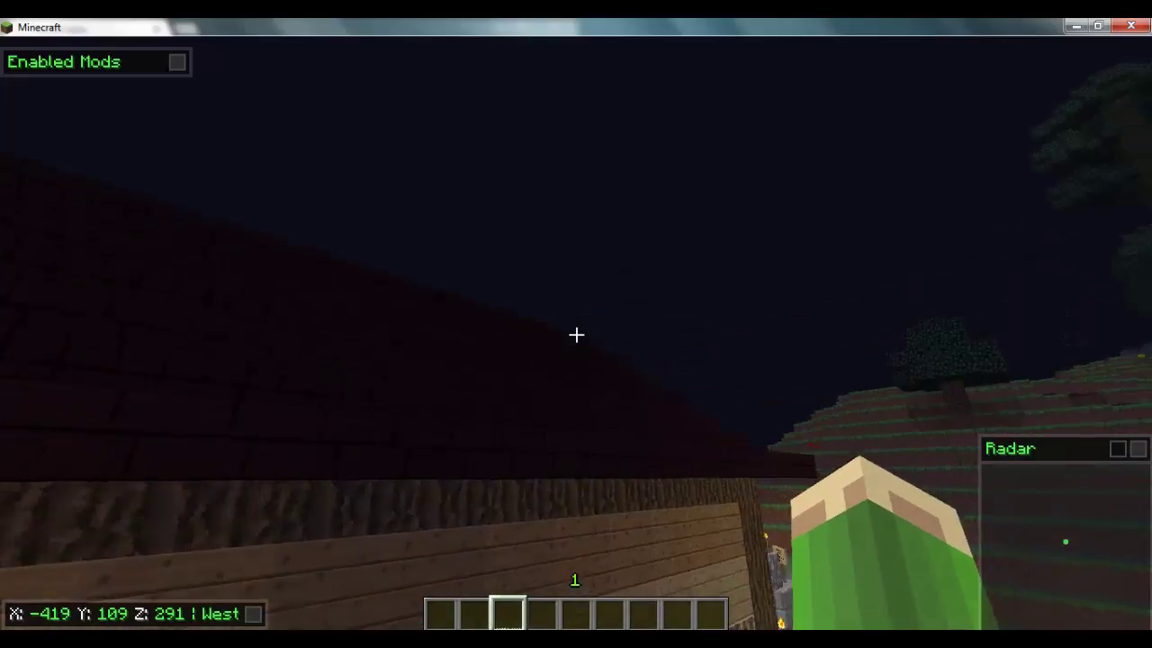
pyautogui.press('w')
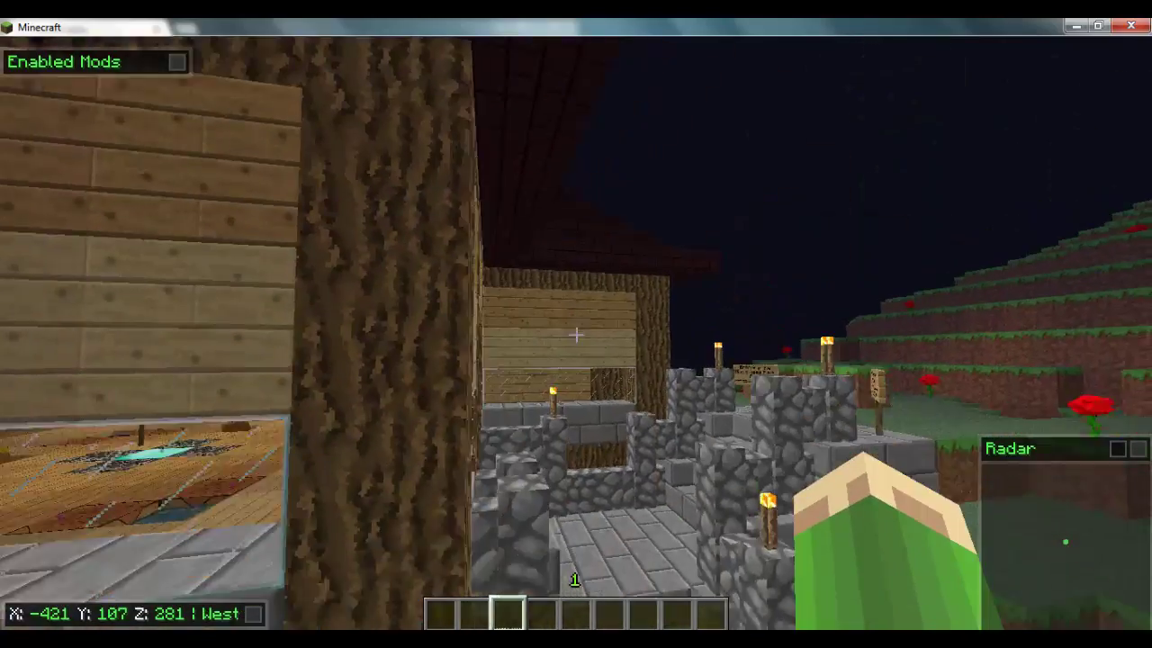
pyautogui.press('w')
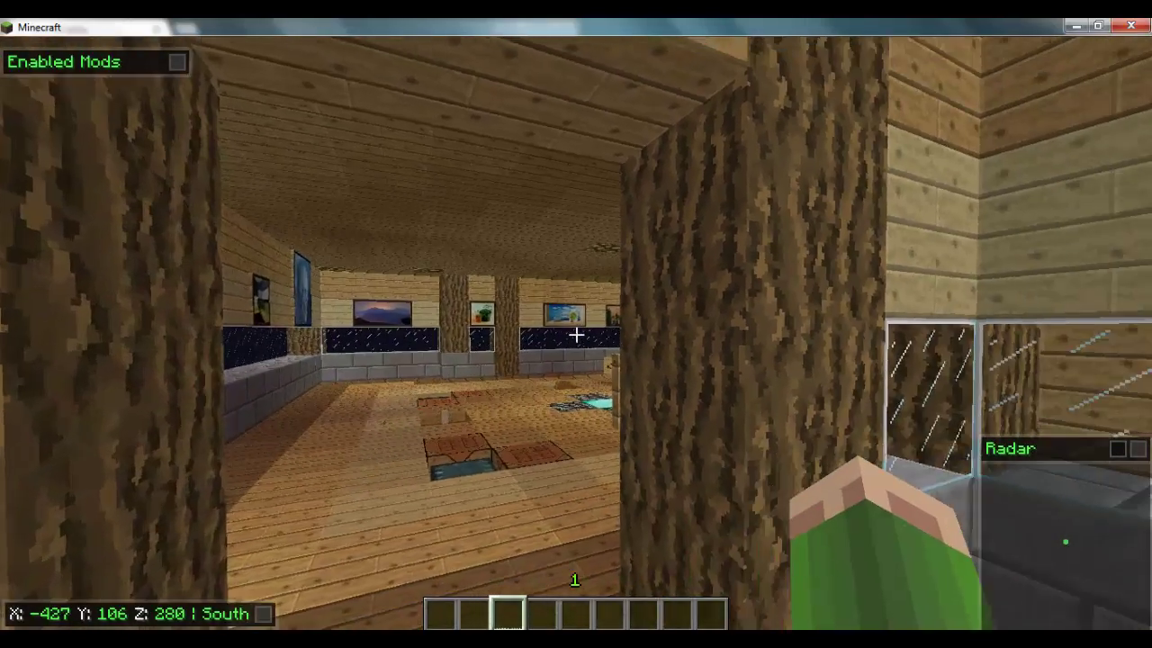
# Disconnect from the server and return to the Minecraft title screen
pyautogui.press('Escape')
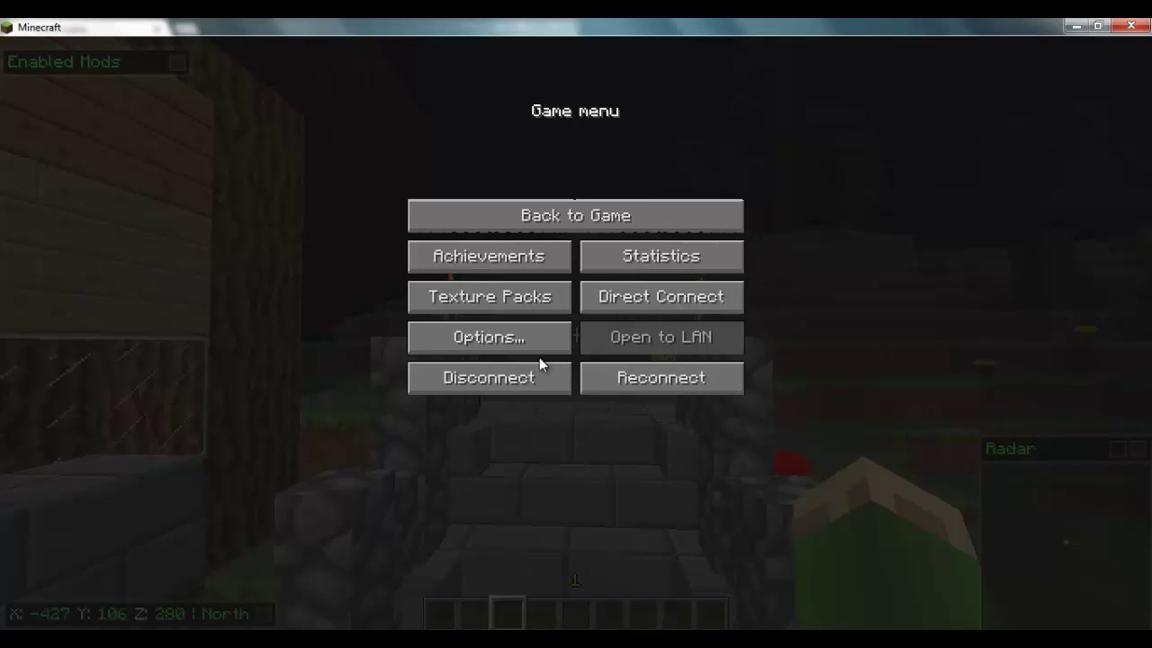
pyautogui.click(520, 382)
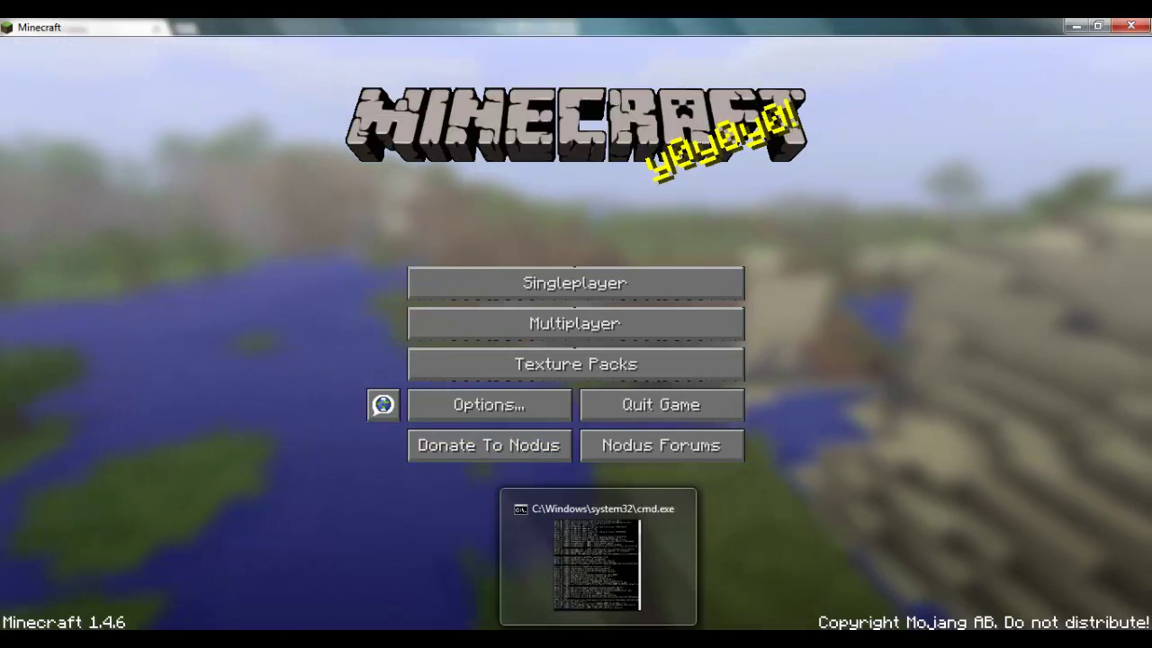
pyautogui.click(396, 581)
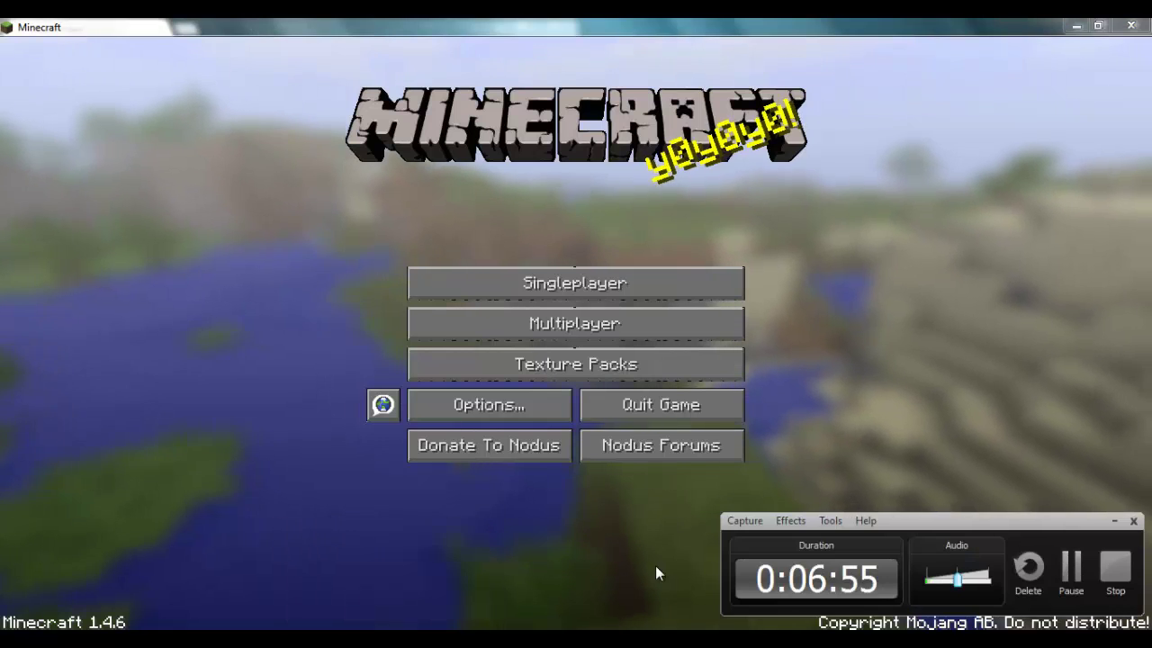